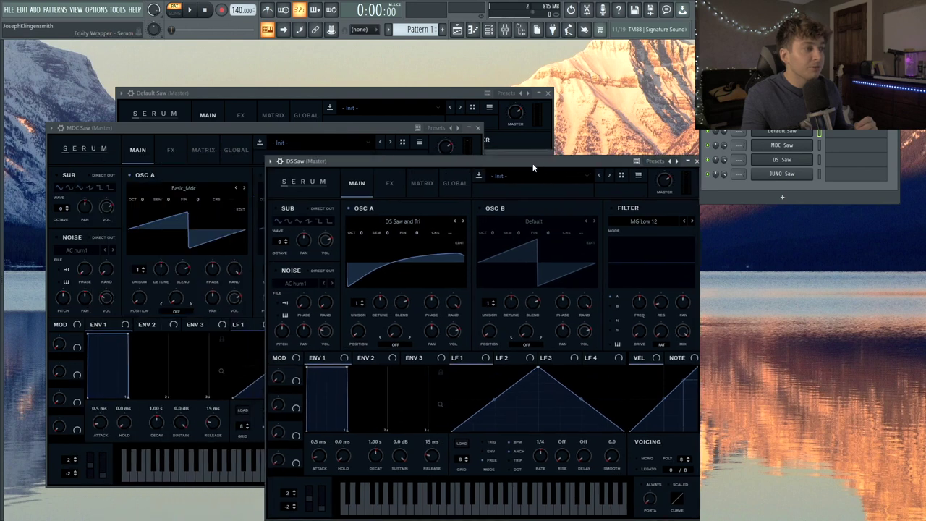
- Spread out the overlapping Serum saw windows to compare their waveforms, and close the JUNO Saw and Default Saw windows
{"action": "left_click_drag", "start_coordinate": [362, 127], "coordinate": [278, 138]}
{"action": "left_click_drag", "start_coordinate": [337, 95], "coordinate": [425, 65]}
{"action": "left_click_drag", "start_coordinate": [426, 65], "coordinate": [435, 51]}
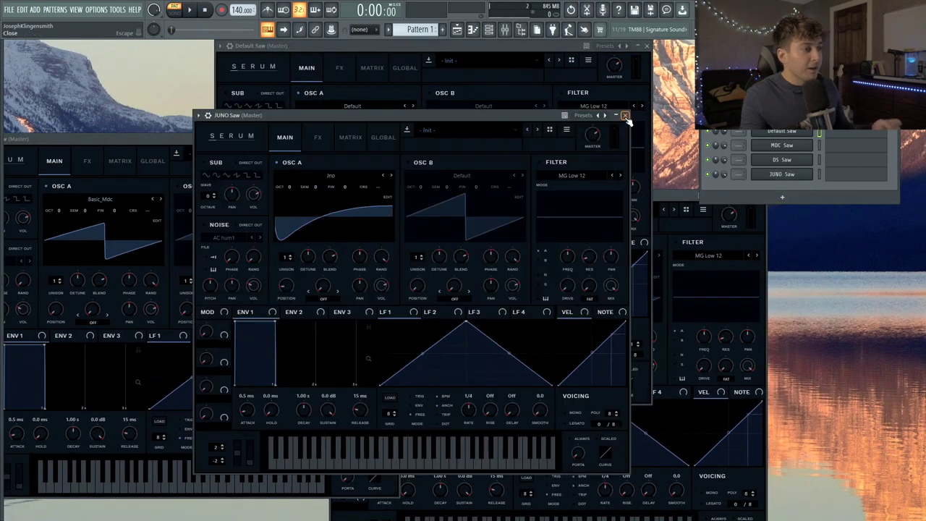
{"action": "left_click", "coordinate": [625, 116]}
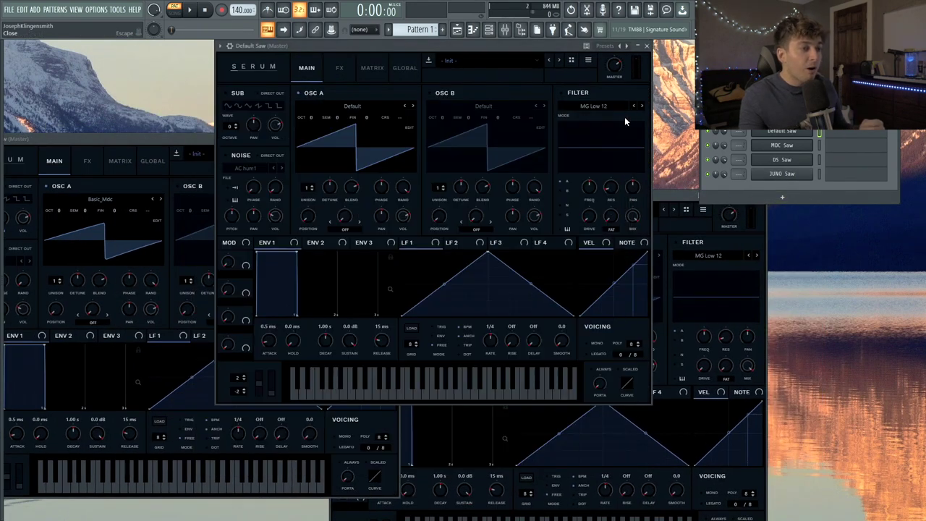
{"action": "left_click", "coordinate": [646, 46]}
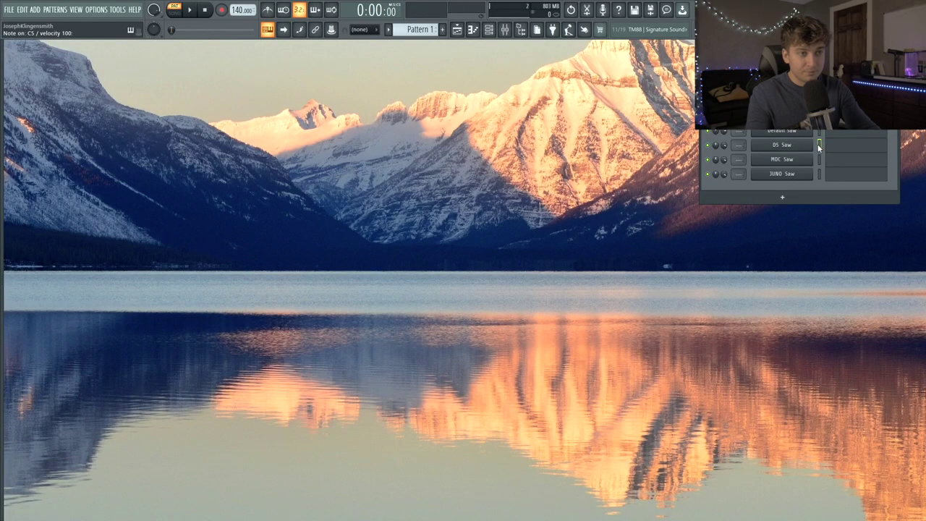
- Audition the MDC Saw, JUNO Saw and Default Saw channels by selecting each one and playing a C5 note
{"action": "left_click", "coordinate": [819, 159]}
{"action": "key", "text": "z"}
{"action": "left_click", "coordinate": [821, 173]}
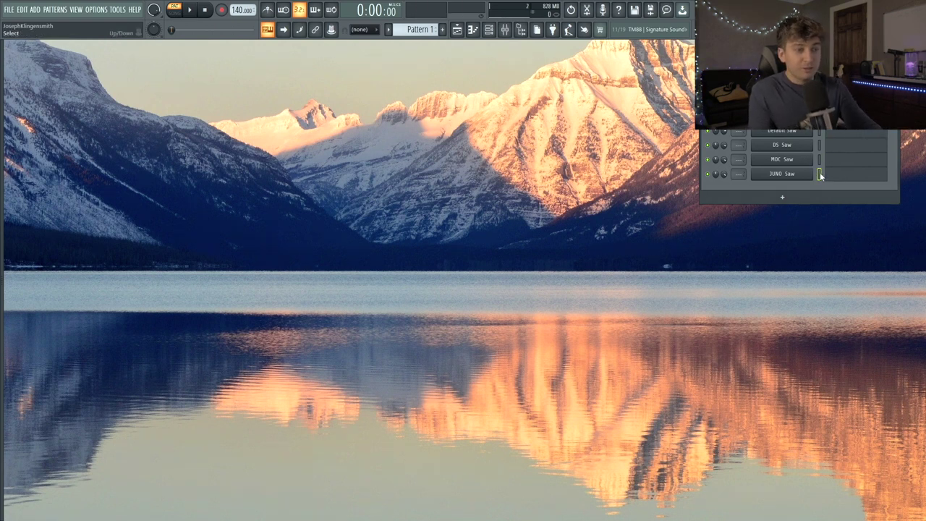
{"action": "key", "text": "z"}
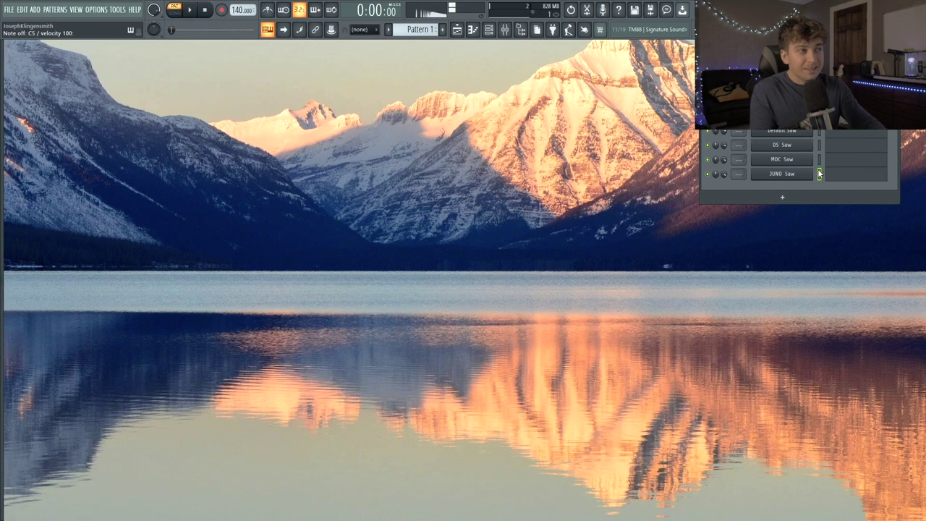
{"action": "left_click", "coordinate": [819, 134]}
{"action": "key", "text": "z"}
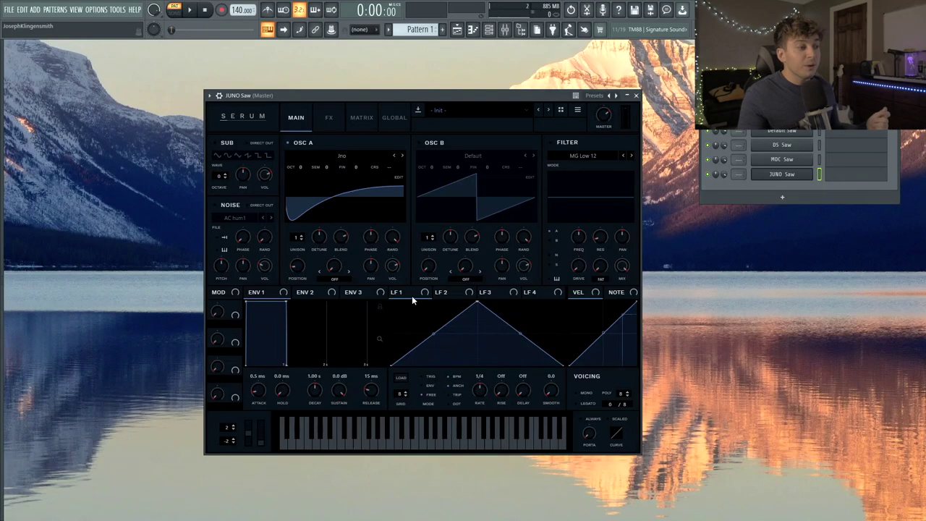
- Set the Chaos 1 rate of the JUNO Saw patch to about 177 Hz in the global settings
{"action": "left_click", "coordinate": [398, 118]}
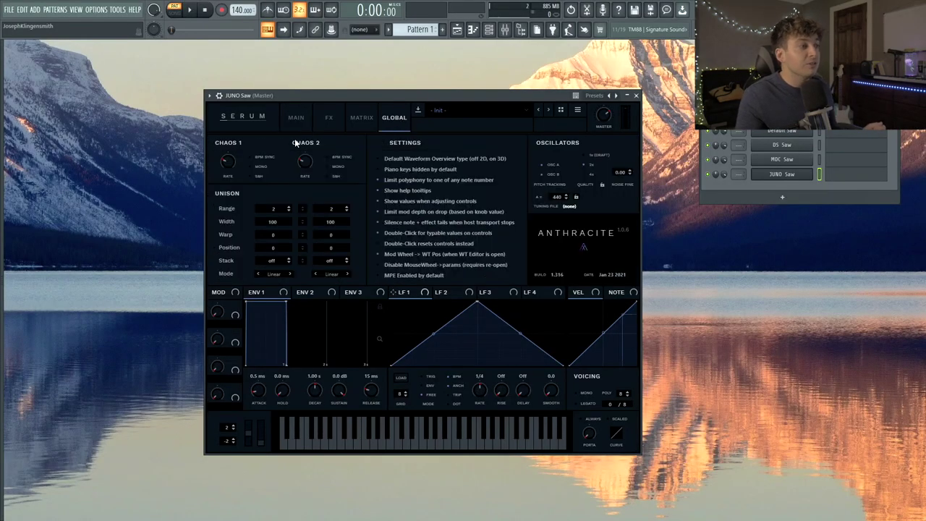
{"action": "left_click_drag", "start_coordinate": [232, 165], "coordinate": [282, 171]}
{"action": "left_click_drag", "start_coordinate": [282, 205], "coordinate": [297, 144]}
{"action": "left_click_drag", "start_coordinate": [292, 192], "coordinate": [283, 163]}
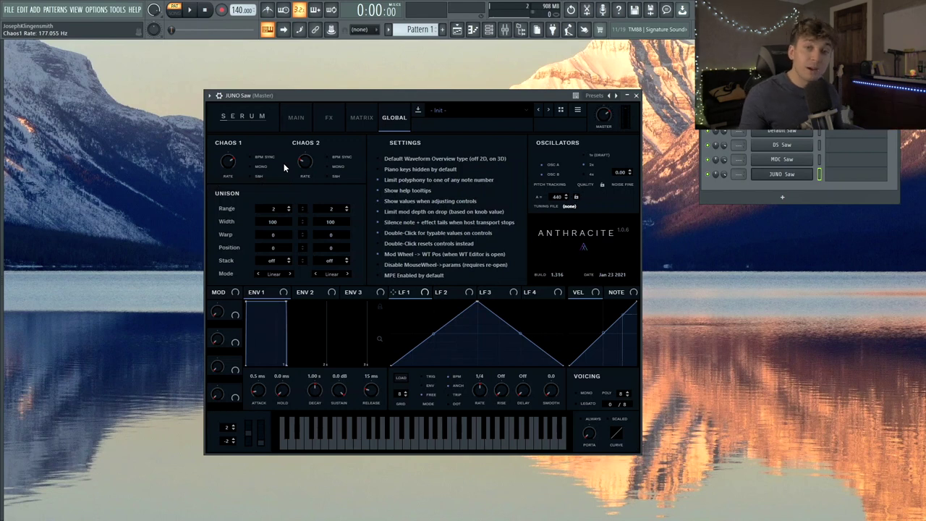
- Enable oscillator B with the Digital wavetable BottleBlow and set its wavetable position to 97
{"action": "left_click", "coordinate": [296, 117]}
{"action": "left_click", "coordinate": [434, 155]}
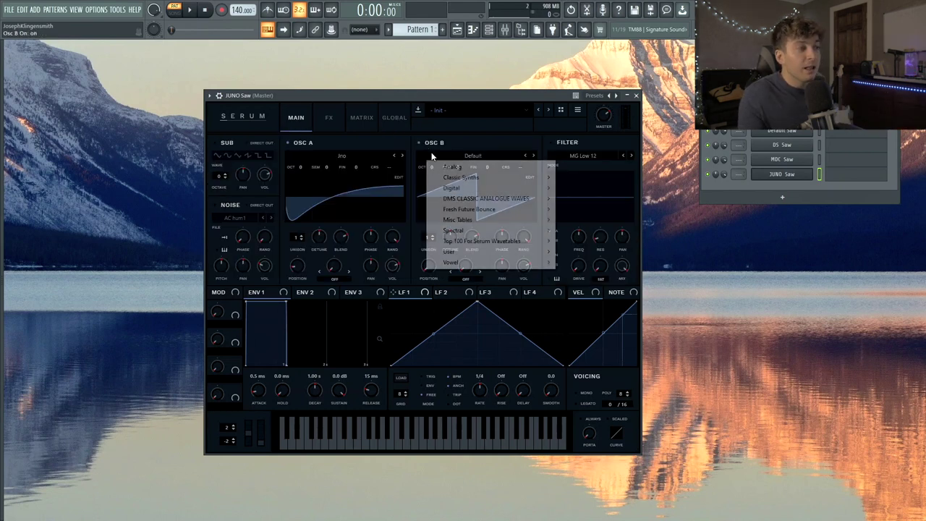
{"action": "mouse_move", "coordinate": [444, 188]}
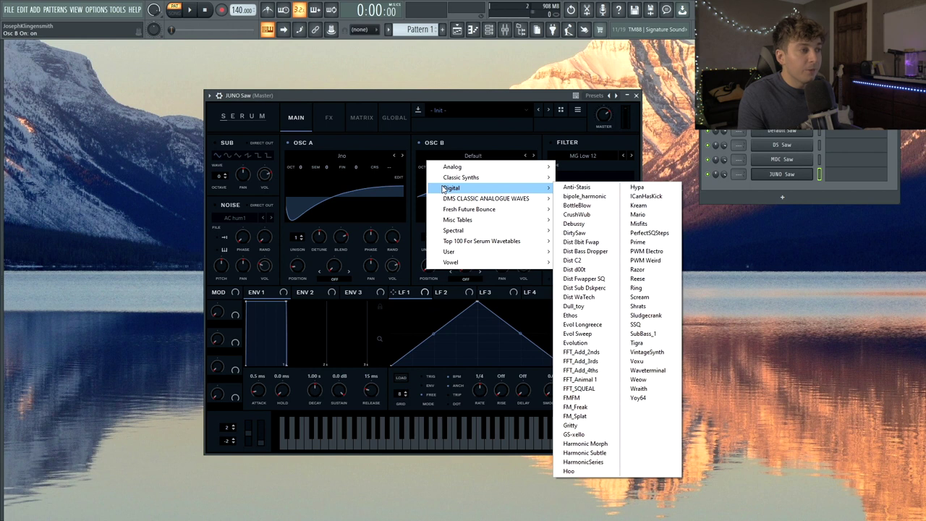
{"action": "left_click", "coordinate": [591, 207]}
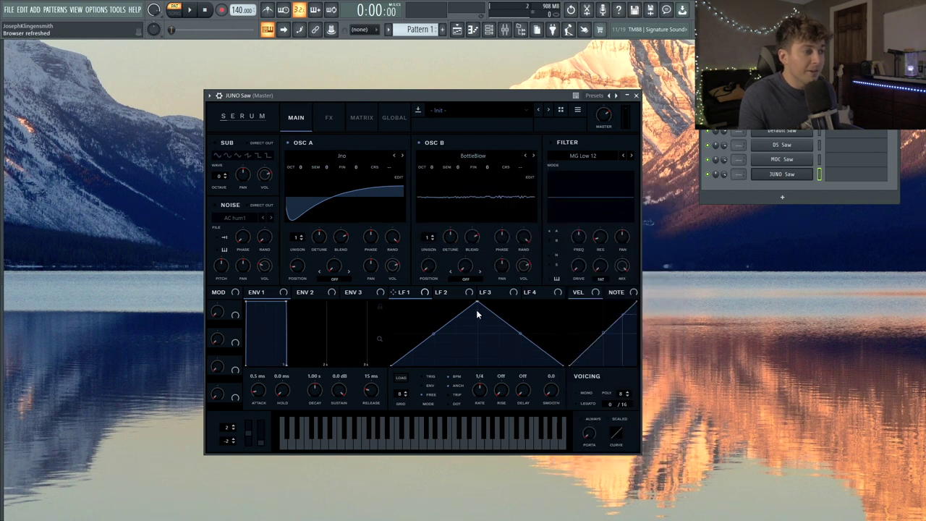
{"action": "mouse_move", "coordinate": [433, 250]}
{"action": "left_mouse_down"}
{"action": "mouse_move", "coordinate": [433, 216]}
{"action": "mouse_move", "coordinate": [431, 237]}
{"action": "left_mouse_up"}
- Convert oscillator B's wavetable into the LFO 1 shape and switch oscillator B off
{"action": "left_click", "coordinate": [402, 379]}
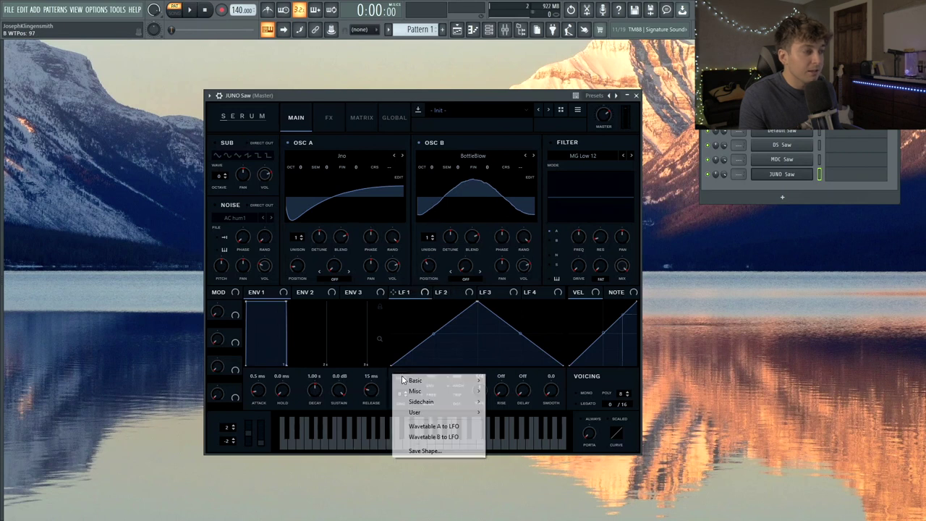
{"action": "left_click", "coordinate": [429, 437]}
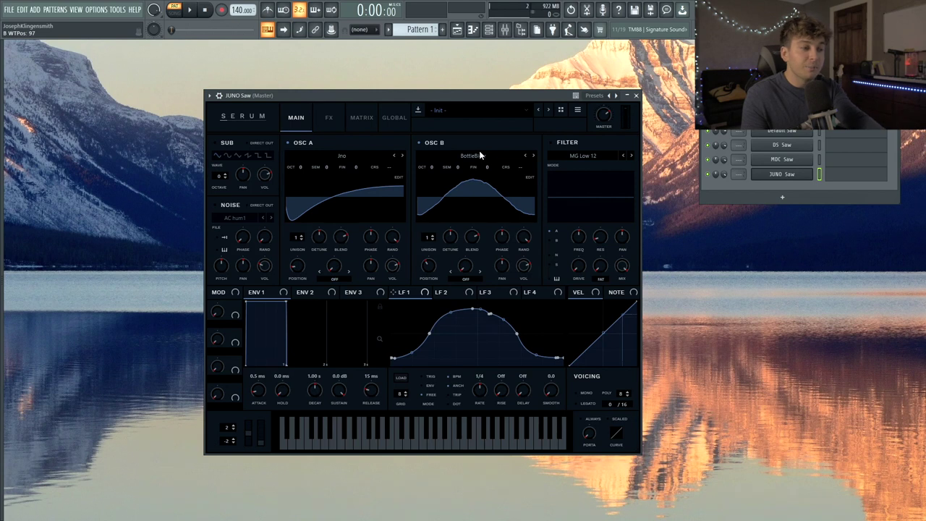
{"action": "left_click", "coordinate": [402, 388]}
{"action": "mouse_move", "coordinate": [416, 380]}
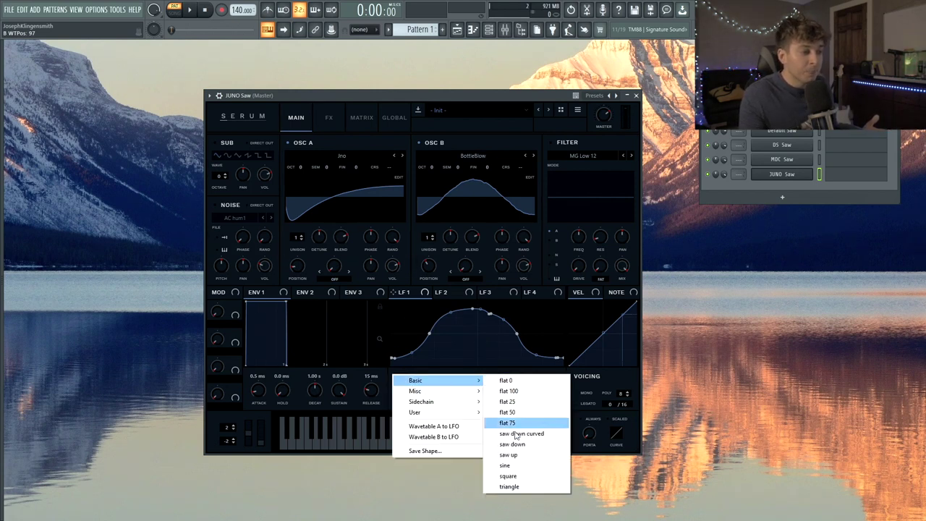
{"action": "left_click", "coordinate": [456, 95]}
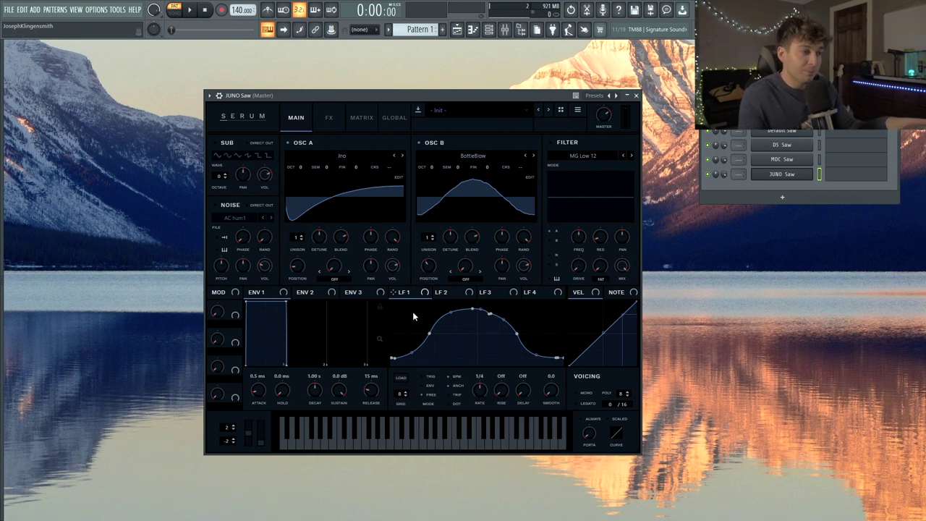
{"action": "left_click", "coordinate": [419, 143]}
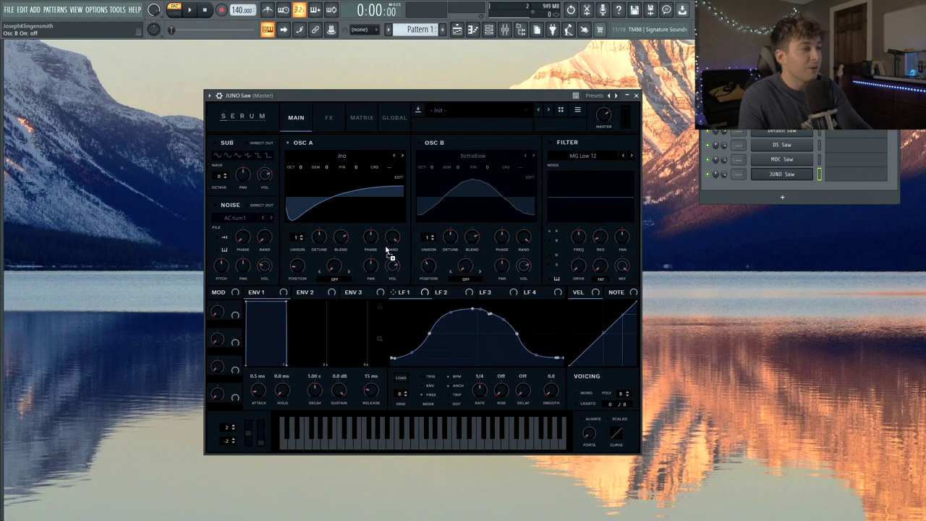
- Modulate oscillator A's fine tuning with LFO 1 running free at 0.6 Hz, and play a note to hear it
{"action": "left_click_drag", "start_coordinate": [367, 167], "coordinate": [367, 173]}
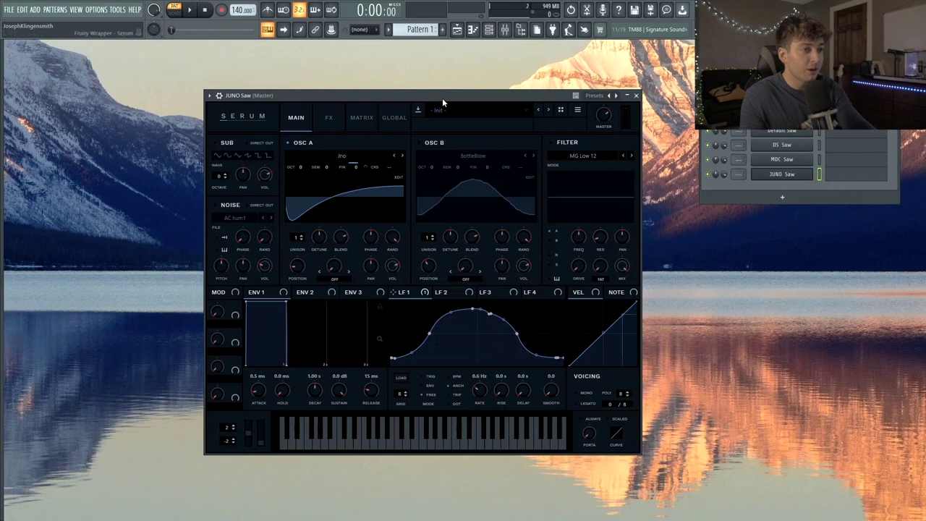
{"action": "left_click_drag", "start_coordinate": [445, 96], "coordinate": [449, 94]}
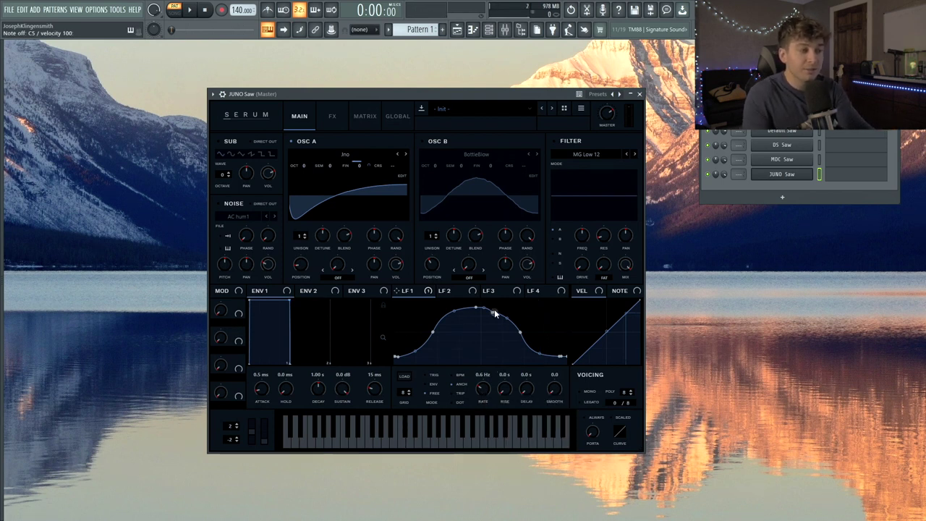
{"action": "key", "text": "z"}
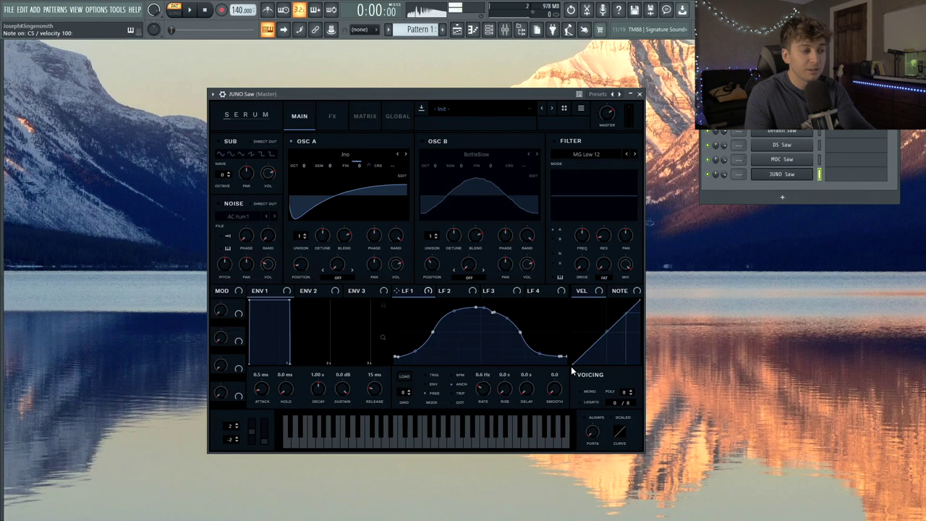
- Assign Macro 1 as the auxiliary source of the LFO 1 to A Fine modulation in the matrix and raise the macro
{"action": "left_click", "coordinate": [375, 119]}
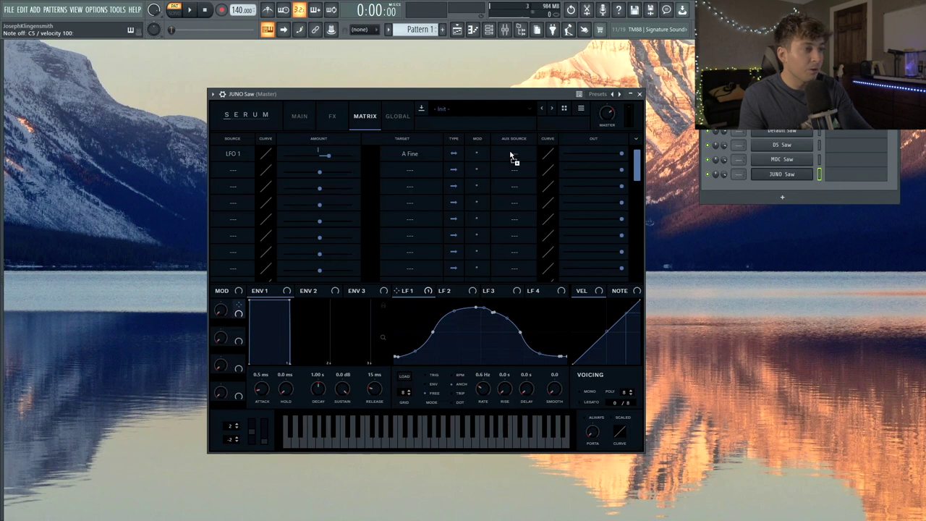
{"action": "left_click_drag", "start_coordinate": [514, 152], "coordinate": [515, 154]}
{"action": "left_click", "coordinate": [299, 116]}
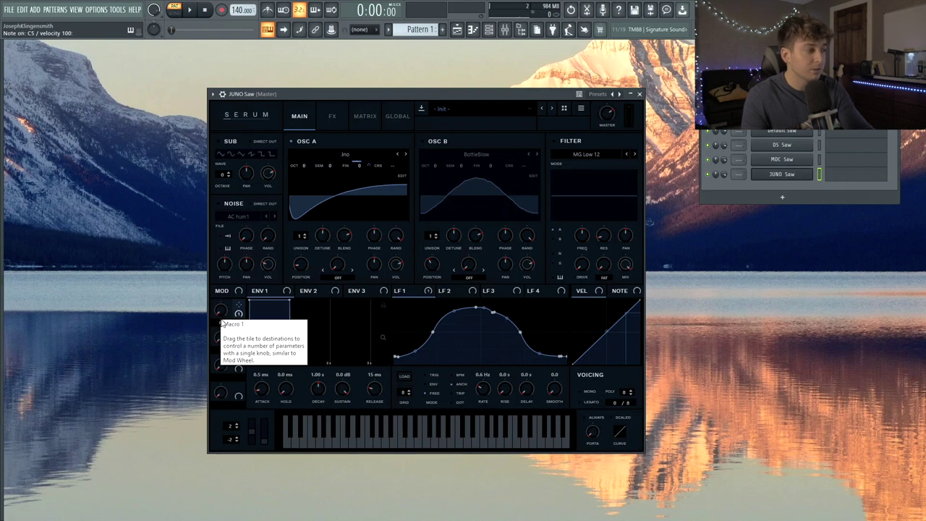
{"action": "left_click_drag", "start_coordinate": [222, 312], "coordinate": [233, 208]}
- Set the LFO 1 modulation amount on oscillator A's fine tuning to 48 and check the matrix routing
{"action": "left_click_drag", "start_coordinate": [396, 290], "coordinate": [371, 154]}
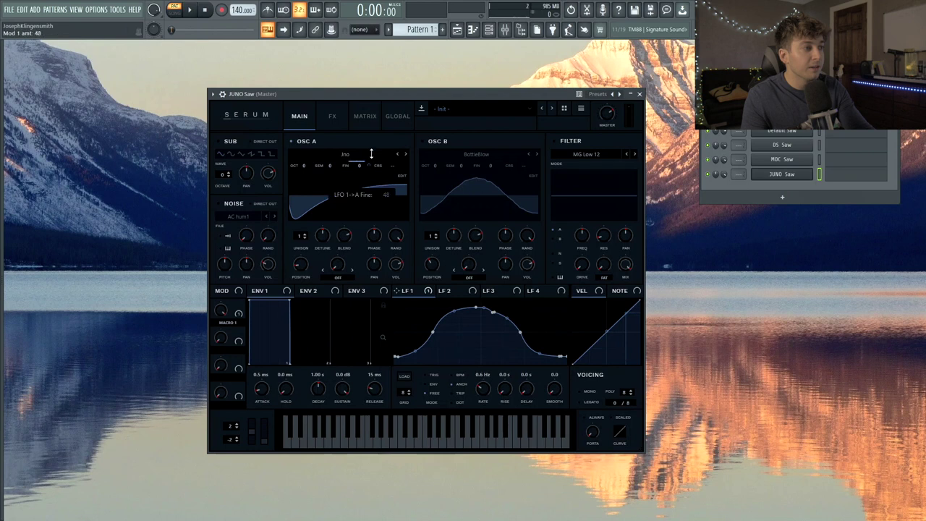
{"action": "left_click", "coordinate": [369, 114]}
{"action": "left_click", "coordinate": [305, 117]}
{"action": "mouse_move", "coordinate": [222, 311]}
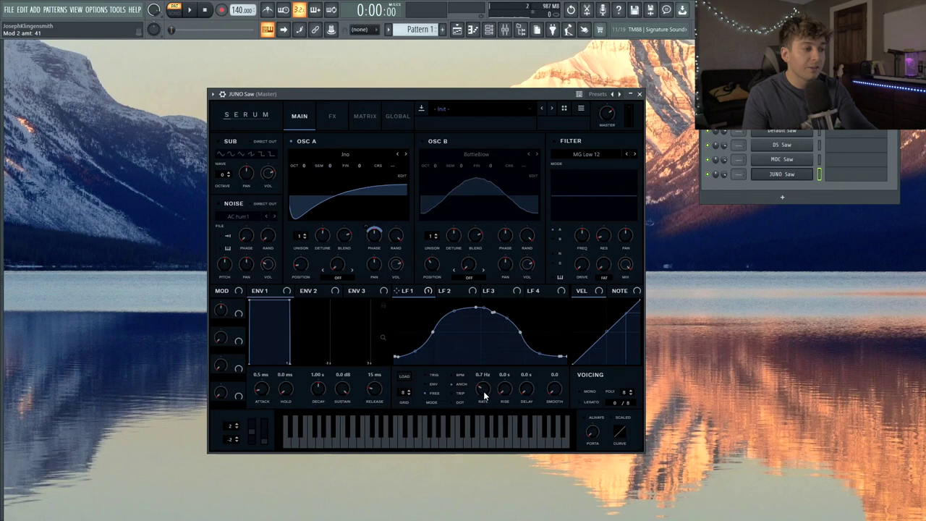
- Sync LFO 1 to BPM at a 1/16 rate and remove the modulation from oscillator A's phase
{"action": "left_click", "coordinate": [456, 377]}
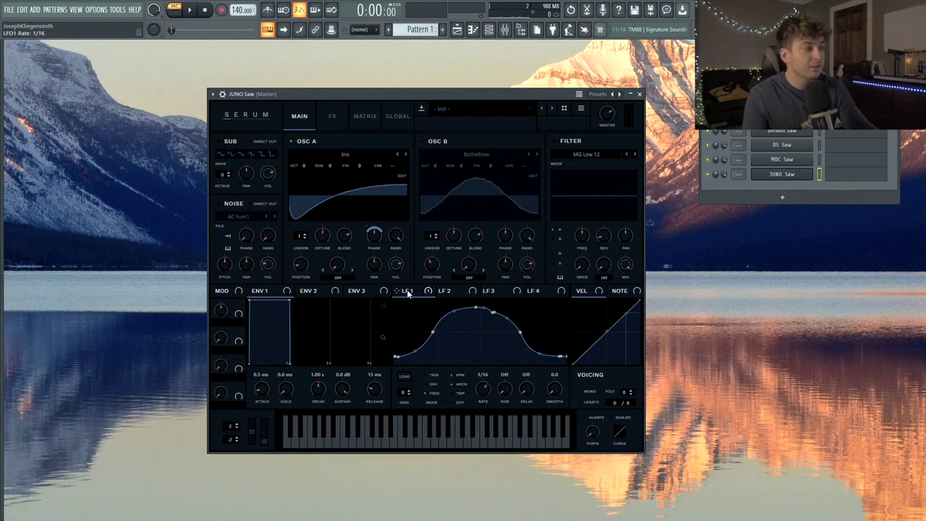
{"action": "right_click", "coordinate": [375, 242]}
{"action": "left_click", "coordinate": [413, 263]}
{"action": "left_click_drag", "start_coordinate": [373, 168], "coordinate": [366, 204]}
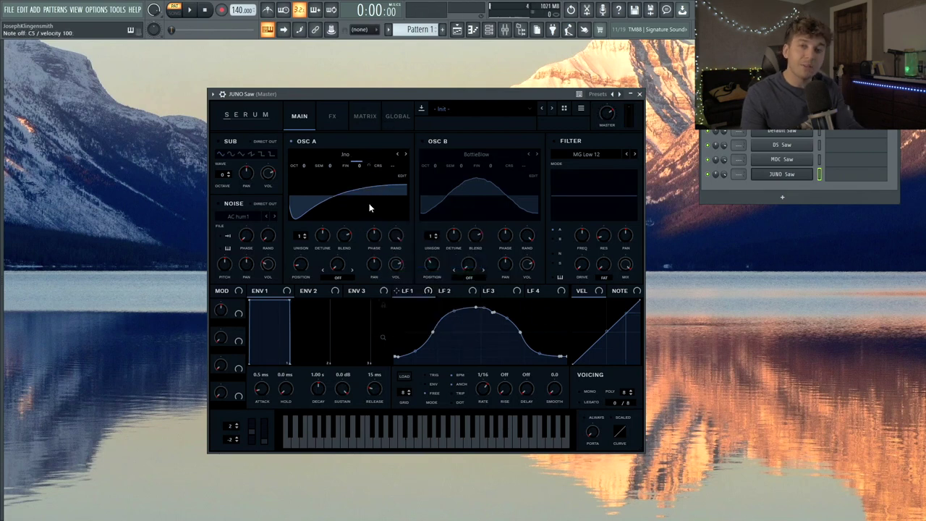
- Turn off LFO 1's BPM sync, set its rate to 0.5 Hz and play a note to test the pitch drift
{"action": "left_click", "coordinate": [455, 375]}
{"action": "left_click_drag", "start_coordinate": [479, 389], "coordinate": [474, 410]}
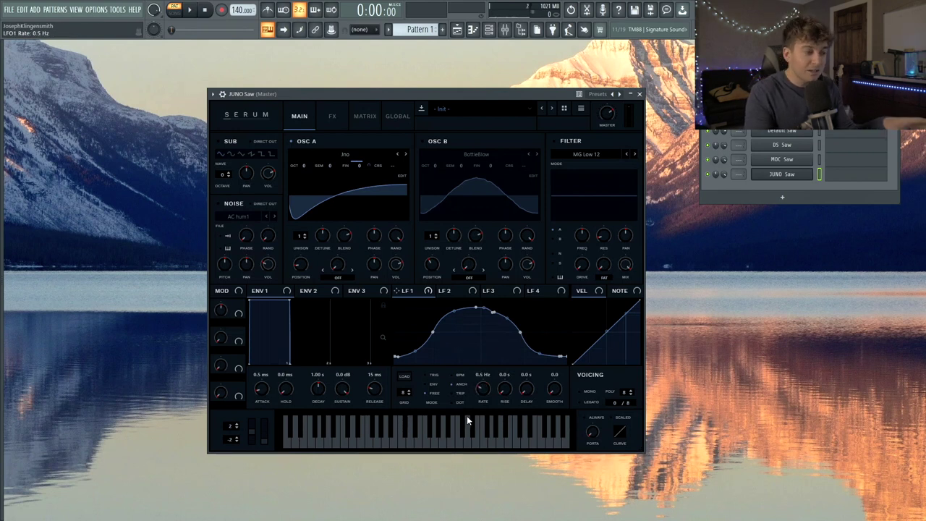
{"action": "key", "text": "q"}
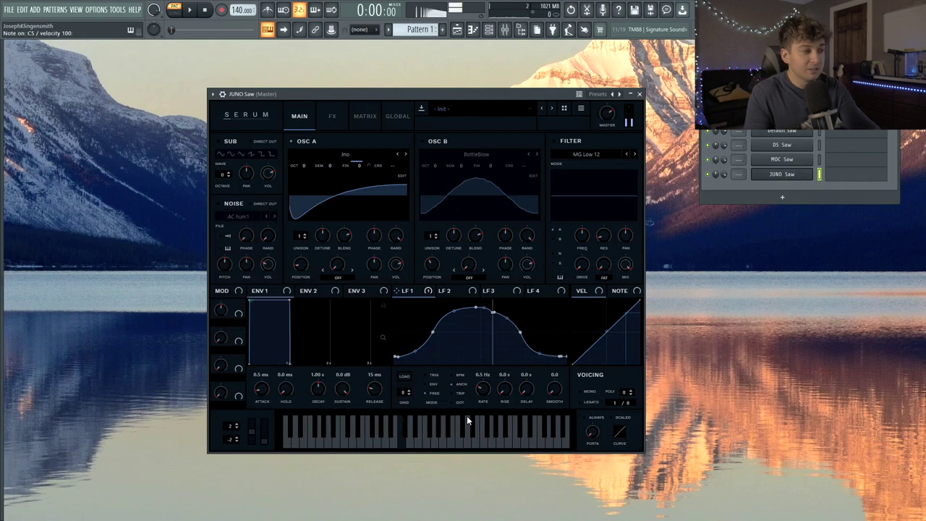
- Assign Chaos1 as the modulation source of oscillator A's fine tuning
{"action": "right_click", "coordinate": [357, 165]}
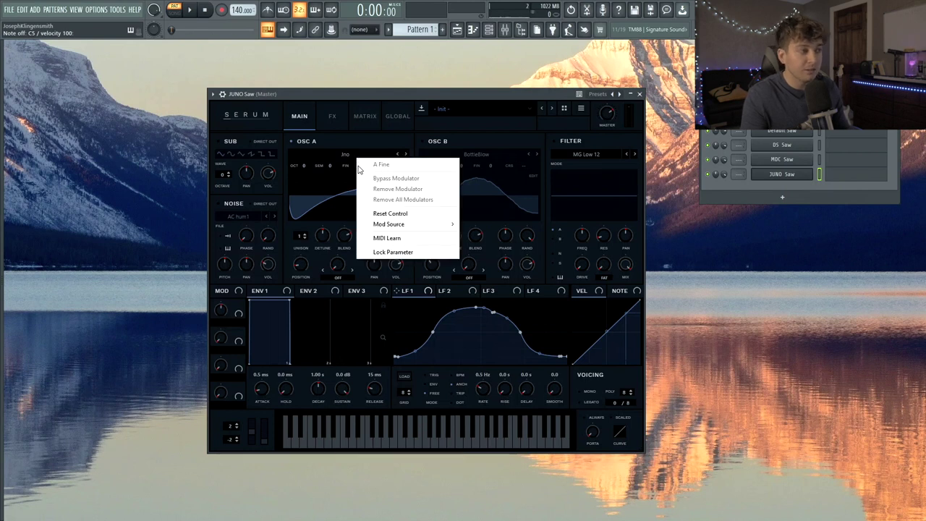
{"action": "mouse_move", "coordinate": [396, 226]}
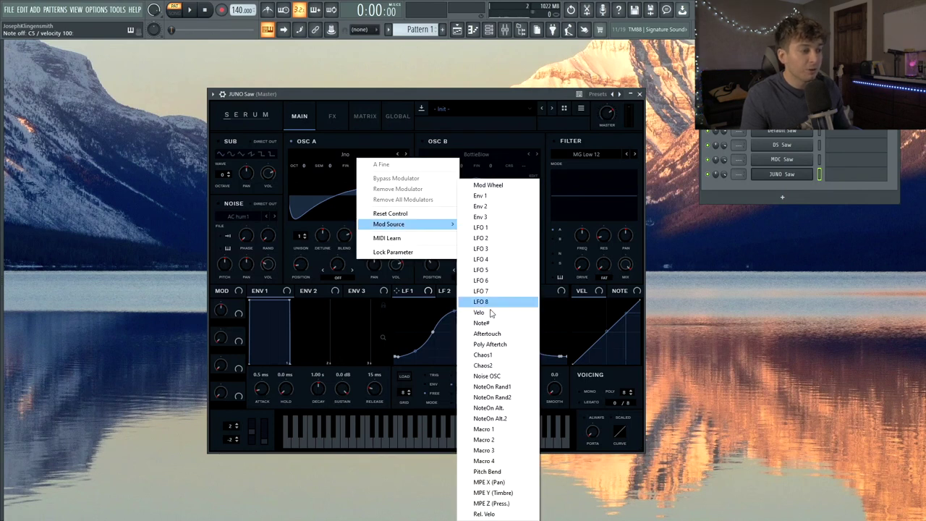
{"action": "left_click", "coordinate": [496, 355]}
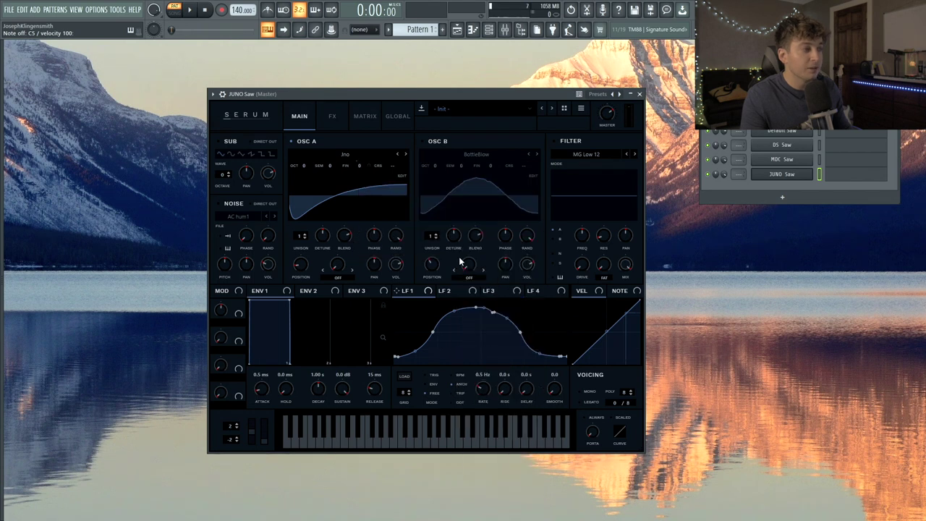
- Check the Chaos1 routing in the matrix and set the Chaos 1 rate to 0.575 Hz in the global settings
{"action": "left_click_drag", "start_coordinate": [419, 97], "coordinate": [422, 96]}
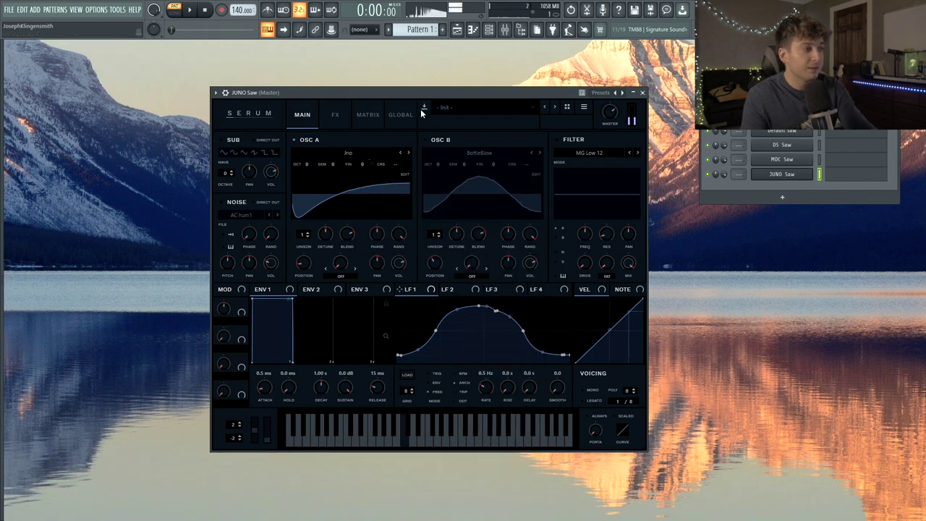
{"action": "left_click", "coordinate": [395, 115]}
{"action": "left_click", "coordinate": [366, 115]}
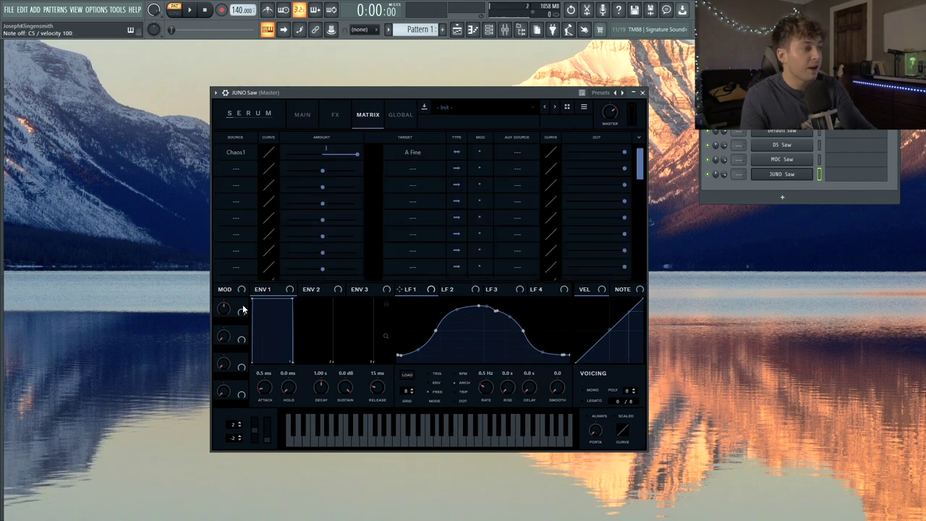
{"action": "left_click", "coordinate": [402, 116]}
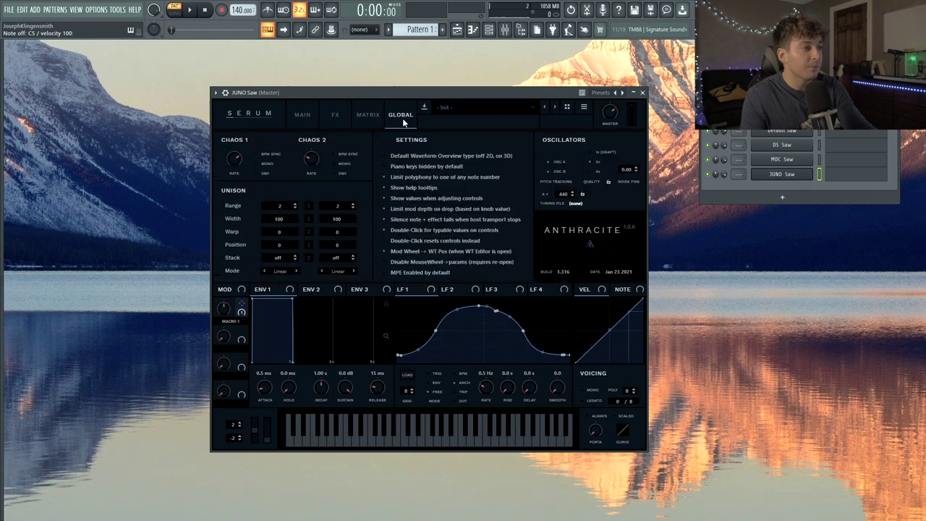
{"action": "left_click_drag", "start_coordinate": [235, 155], "coordinate": [237, 206]}
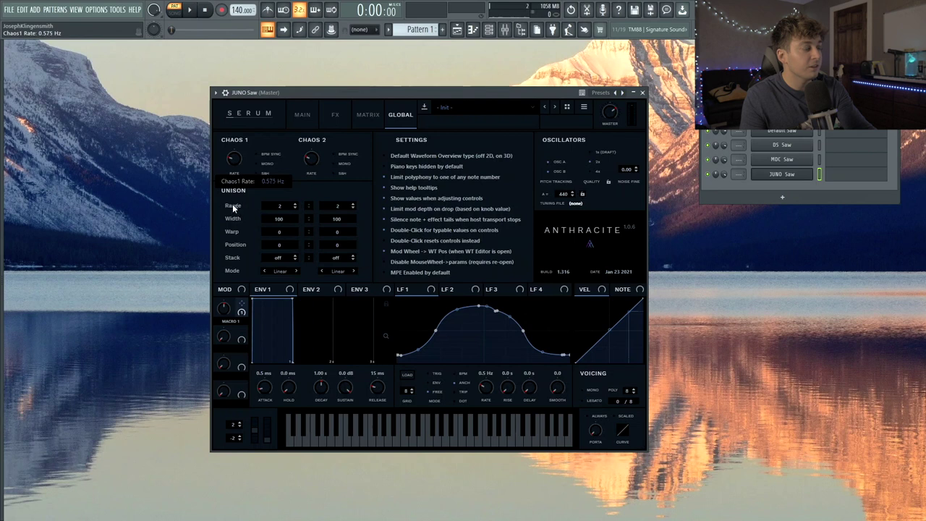
{"action": "left_click", "coordinate": [302, 116]}
{"action": "left_click_drag", "start_coordinate": [306, 91], "coordinate": [310, 103]}
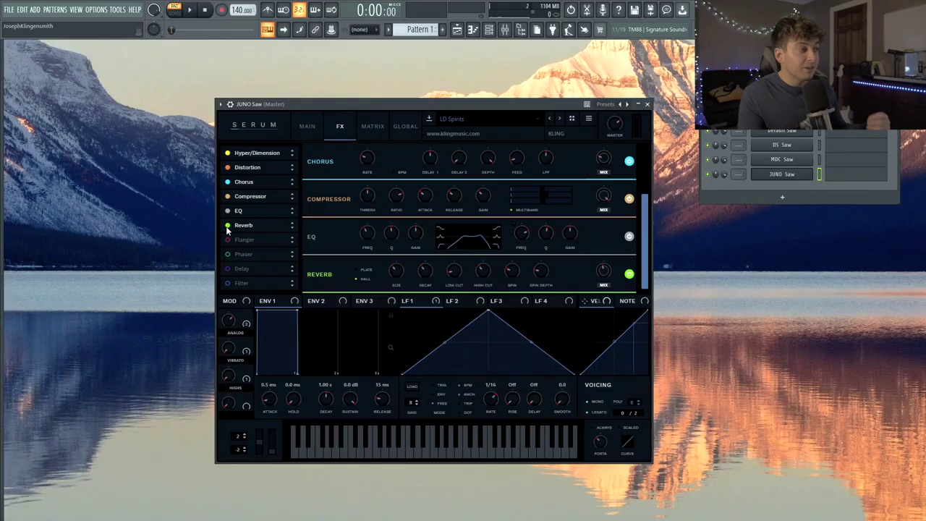
- Bypass the Reverb, EQ, Compressor, Chorus, Distortion and Hyper/Dimension effects and play a note to hear the dry sound
{"action": "left_click", "coordinate": [227, 225]}
{"action": "left_click", "coordinate": [228, 211]}
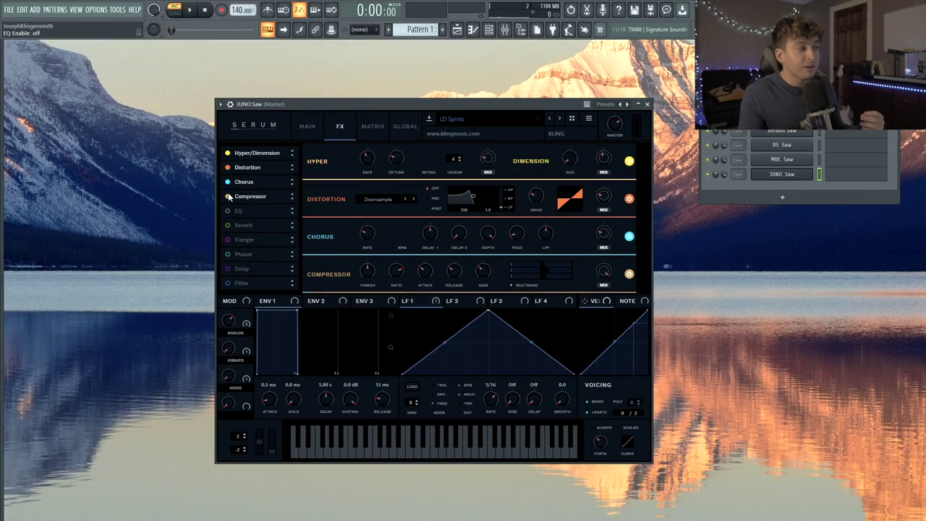
{"action": "left_click", "coordinate": [227, 196]}
{"action": "left_click", "coordinate": [227, 182]}
{"action": "left_click", "coordinate": [228, 167]}
{"action": "left_click", "coordinate": [228, 152]}
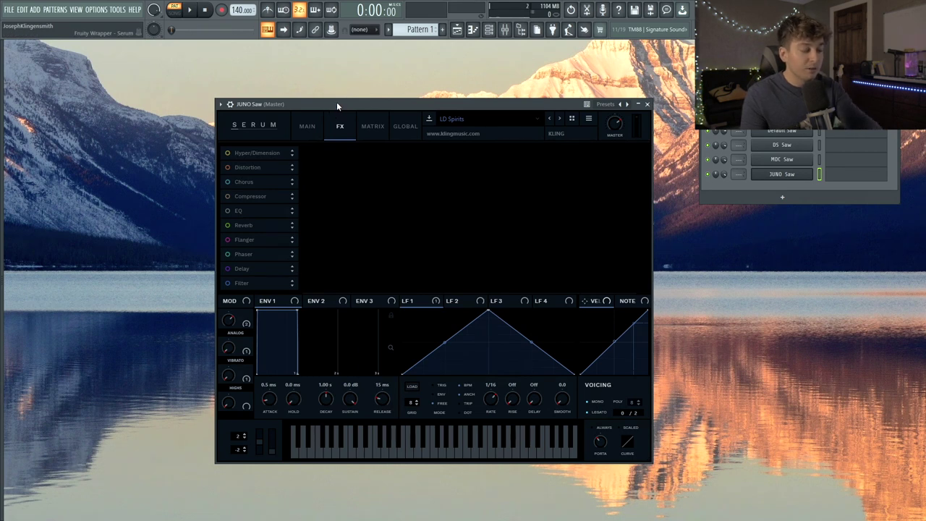
{"action": "key", "text": "z"}
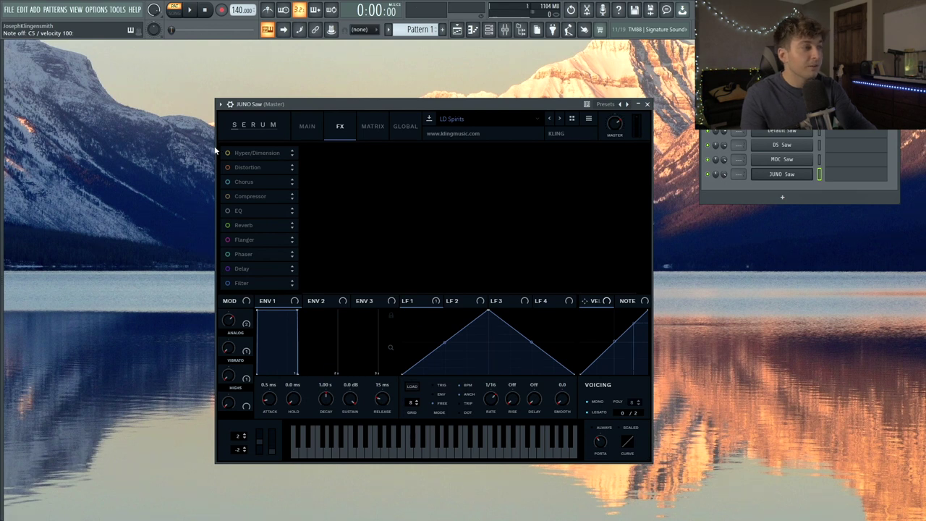
{"action": "key", "text": "z"}
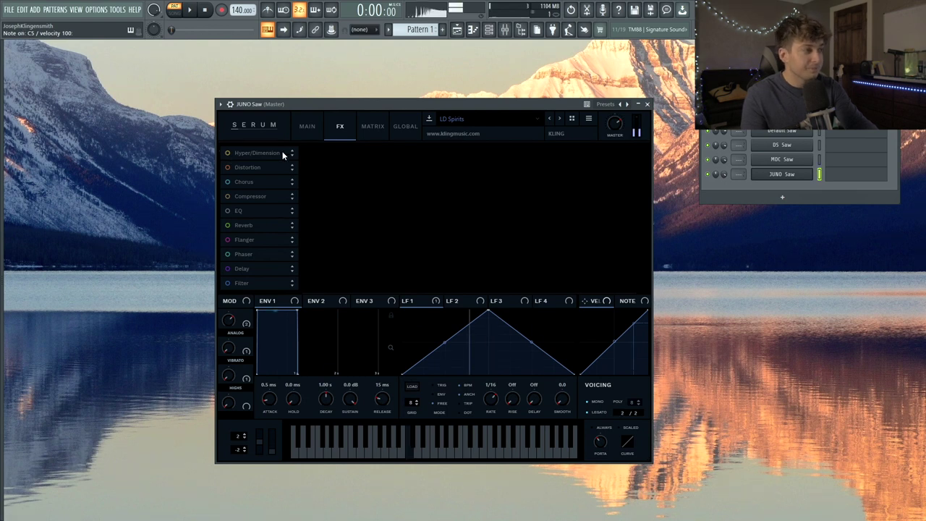
- Turn the Hyper/Dimension, Distortion, Chorus, Compressor, EQ and Reverb effects back on while a note plays
{"action": "left_click", "coordinate": [227, 152]}
{"action": "left_click", "coordinate": [227, 167]}
{"action": "left_click", "coordinate": [227, 181]}
{"action": "left_click", "coordinate": [228, 197]}
{"action": "left_click", "coordinate": [228, 211]}
{"action": "left_click", "coordinate": [227, 225]}
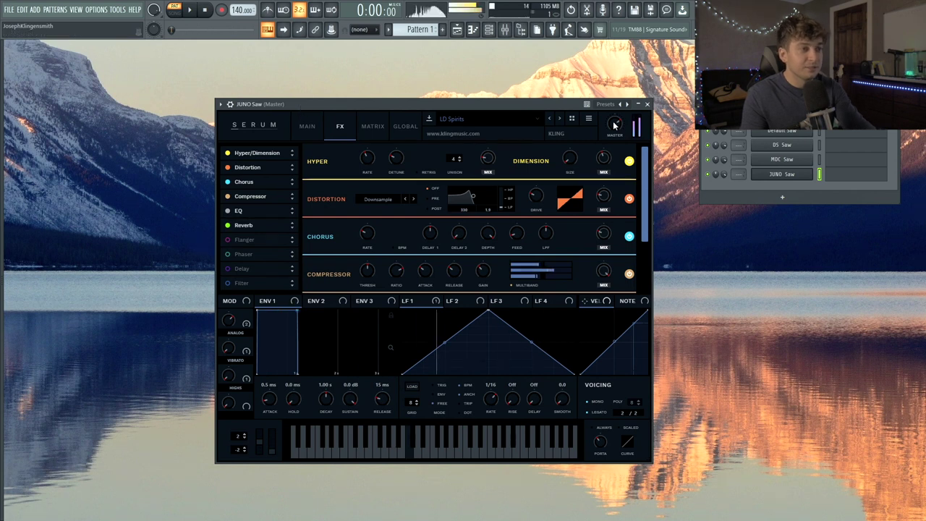
{"action": "mouse_move", "coordinate": [610, 139]}
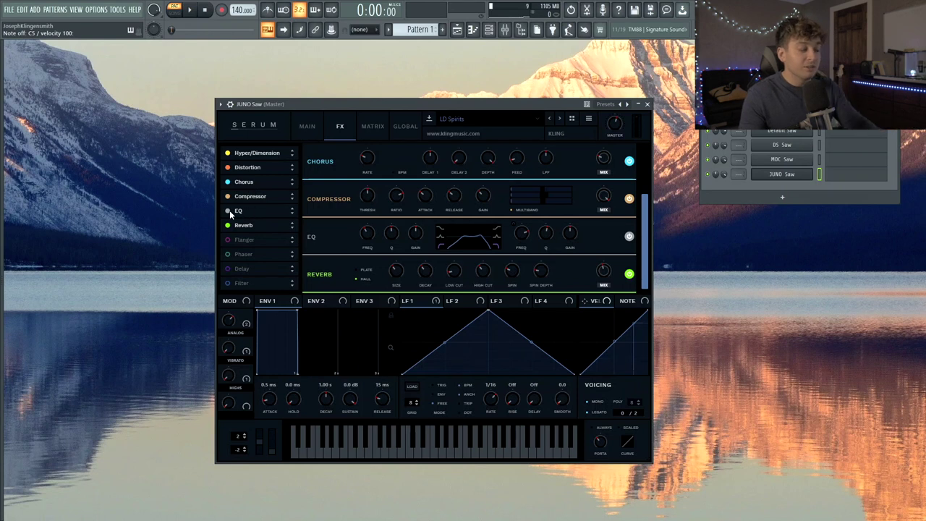
- Compare the lead's sound with and without the EQ, and with and without the Reverb, by toggling each while playing notes
{"action": "left_click", "coordinate": [229, 210]}
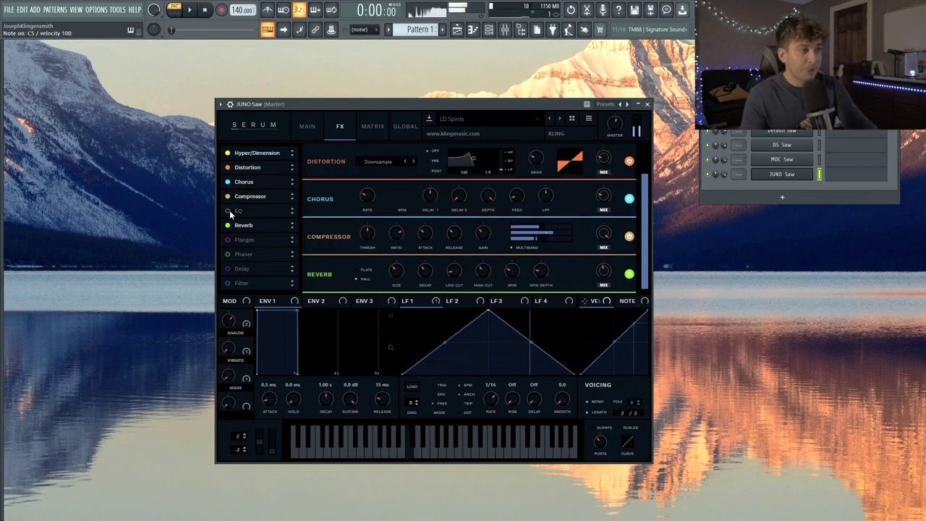
{"action": "left_click", "coordinate": [229, 210]}
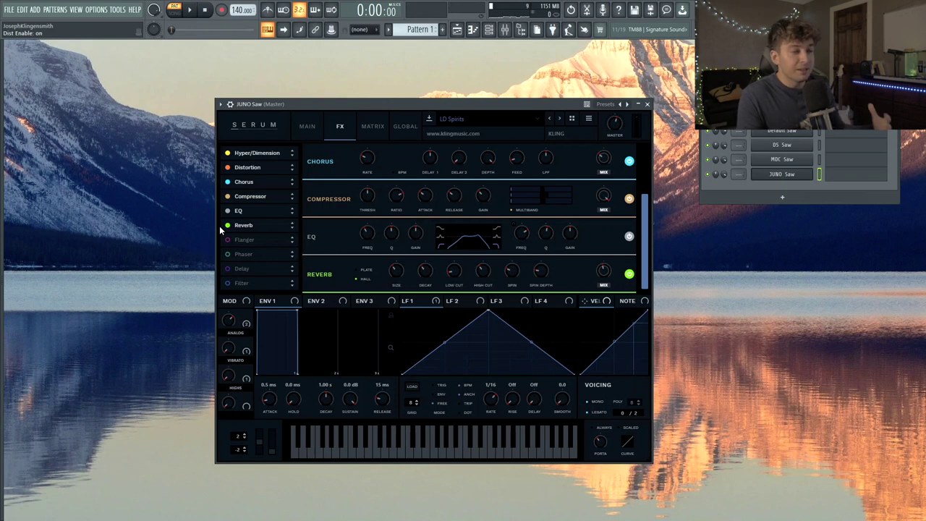
{"action": "left_click", "coordinate": [228, 225]}
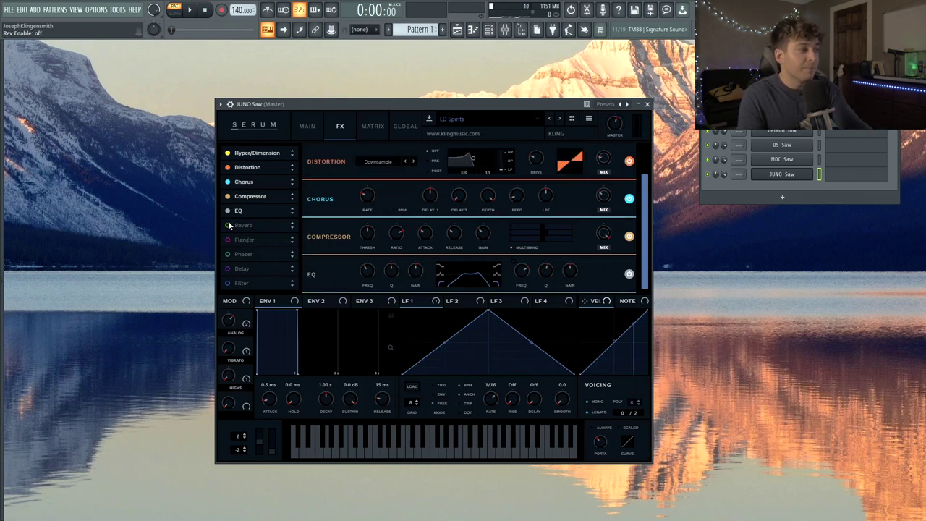
{"action": "left_click", "coordinate": [228, 225]}
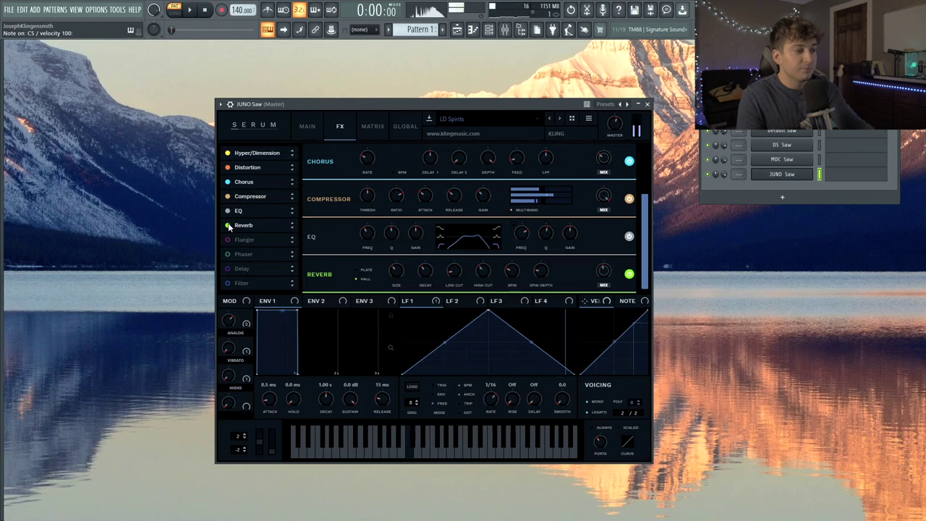
{"action": "key", "text": "w"}
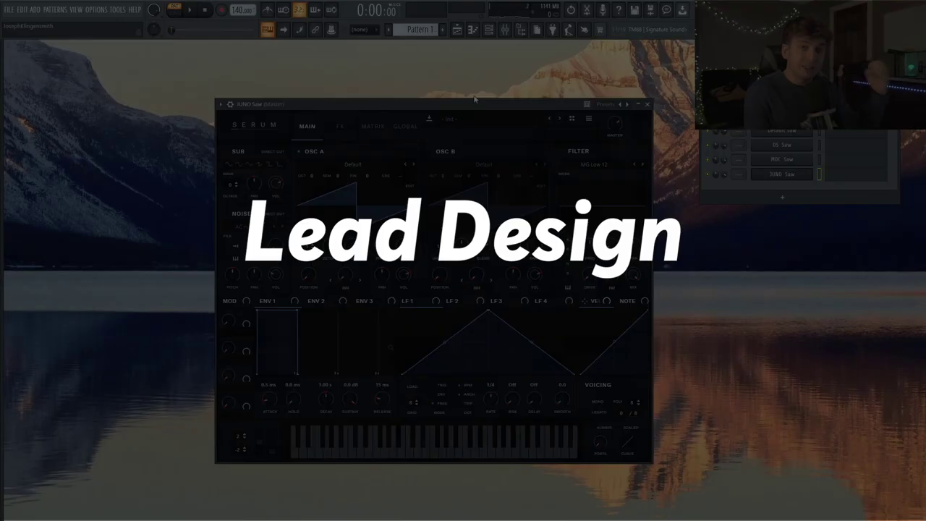
- Load the analog Jno wavetable in oscillator A of the Init patch, with wavetable position 2 and unison detune 0.14
{"action": "left_click", "coordinate": [309, 172]}
{"action": "mouse_move", "coordinate": [332, 175]}
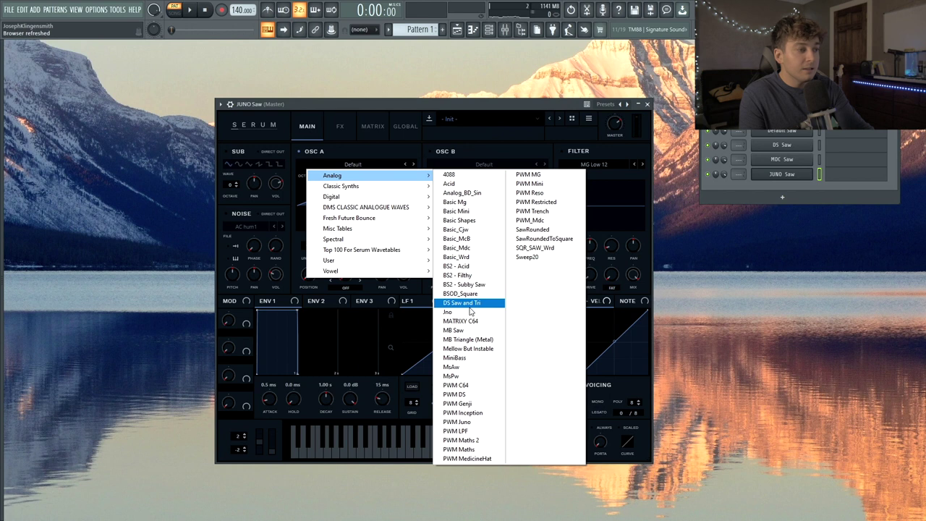
{"action": "left_click", "coordinate": [471, 311]}
{"action": "left_click_drag", "start_coordinate": [310, 275], "coordinate": [323, 226]}
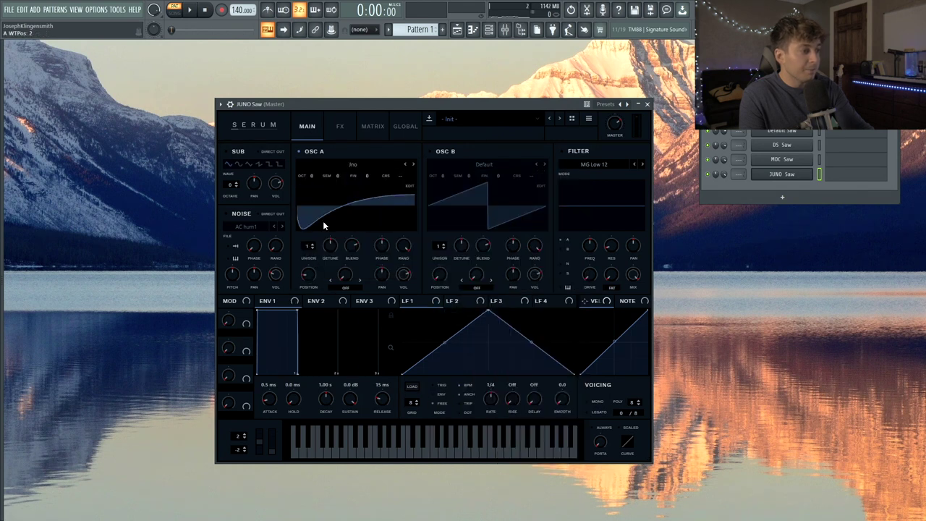
{"action": "left_click_drag", "start_coordinate": [373, 103], "coordinate": [398, 94]}
{"action": "left_click_drag", "start_coordinate": [332, 236], "coordinate": [352, 253]}
{"action": "key", "text": "z"}
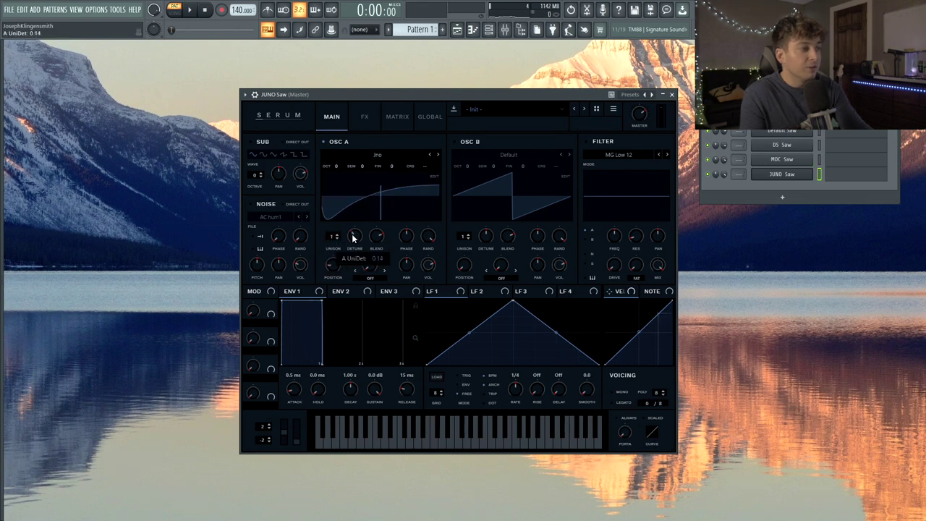
- Turn on the noise oscillator with the AC hum1 sample and adjust its level
{"action": "left_click", "coordinate": [255, 205]}
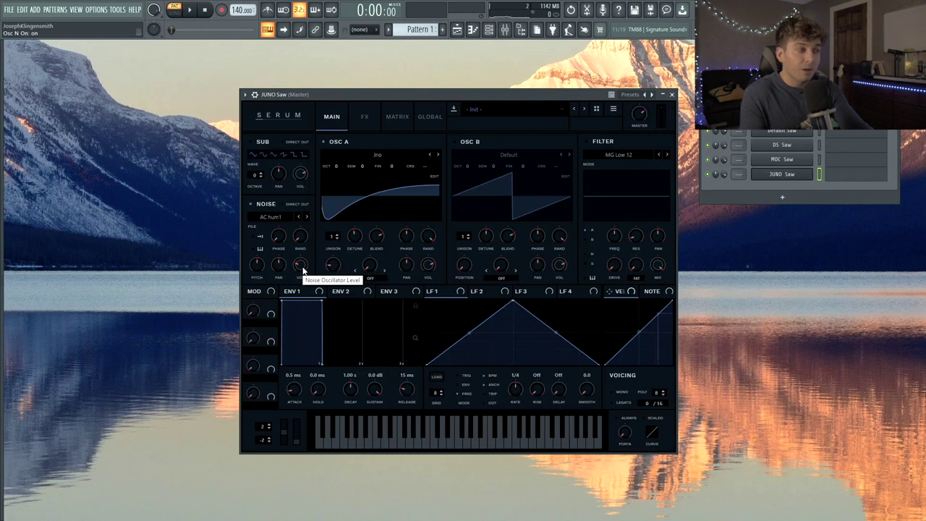
{"action": "left_click_drag", "start_coordinate": [303, 269], "coordinate": [307, 251]}
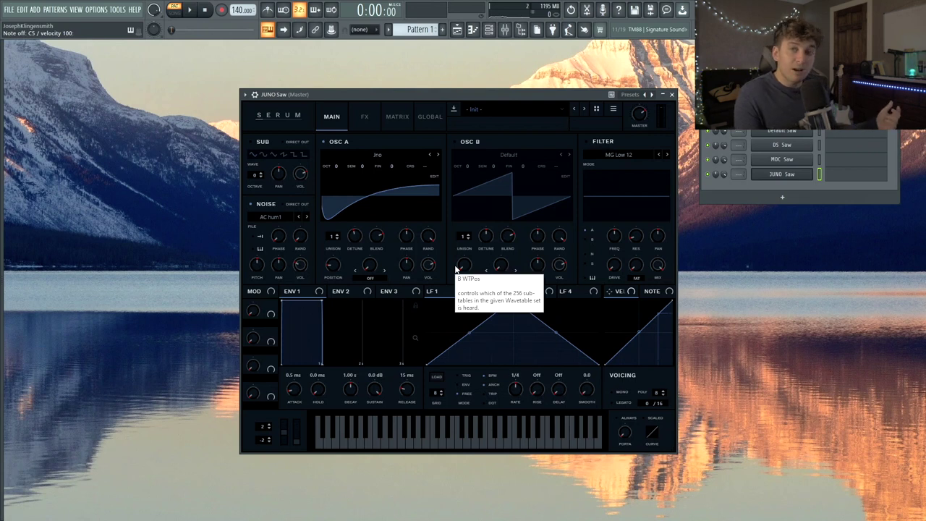
- Assign Chaos1 as the modulation source of oscillator A's fine tuning and set the Chaos 1 rate to 0.575 Hz
{"action": "right_click", "coordinate": [391, 166]}
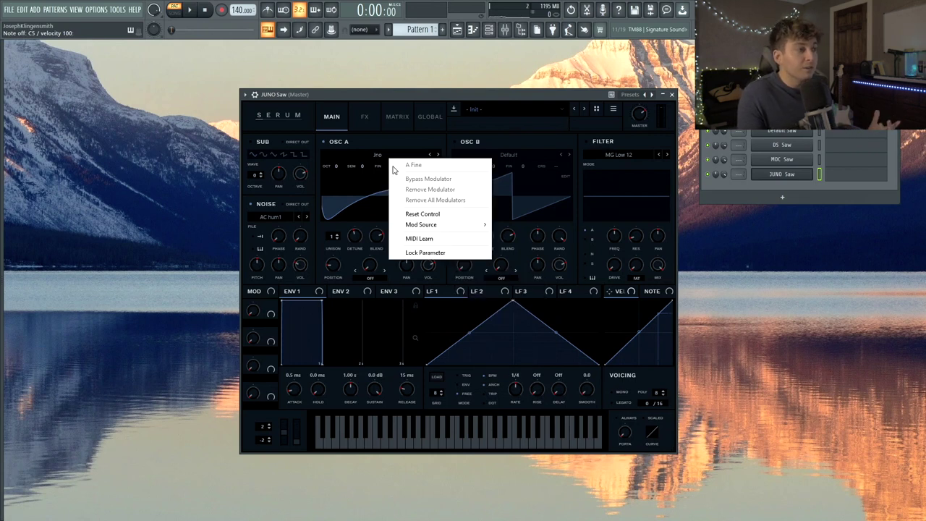
{"action": "mouse_move", "coordinate": [439, 225]}
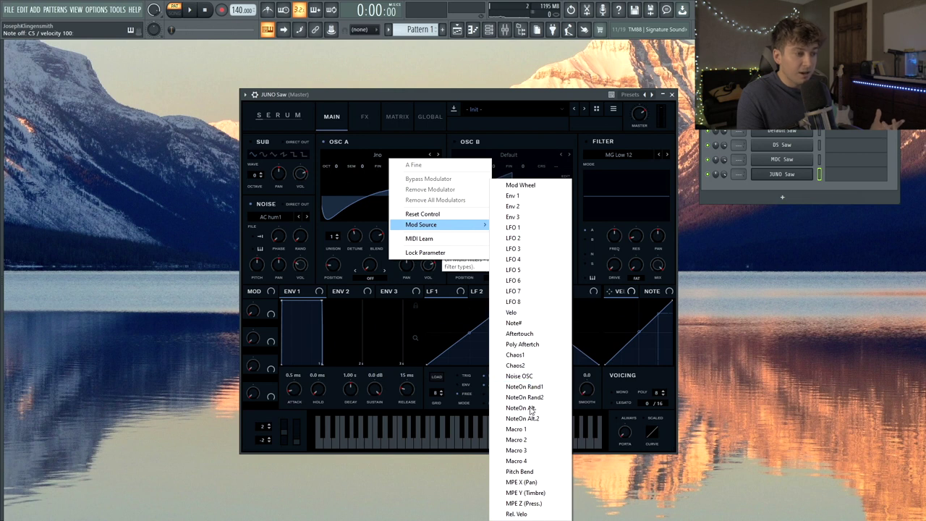
{"action": "left_click", "coordinate": [538, 354]}
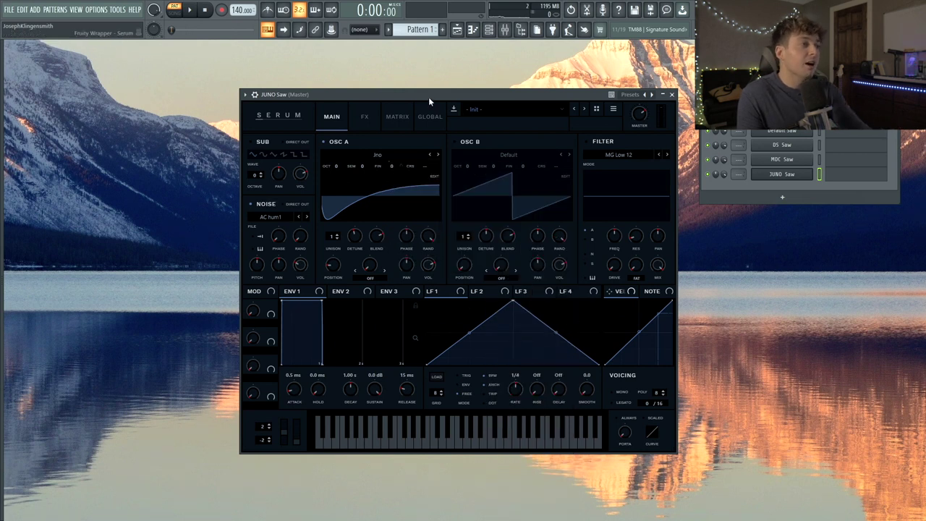
{"action": "left_click_drag", "start_coordinate": [429, 96], "coordinate": [431, 95]}
{"action": "left_click", "coordinate": [432, 116]}
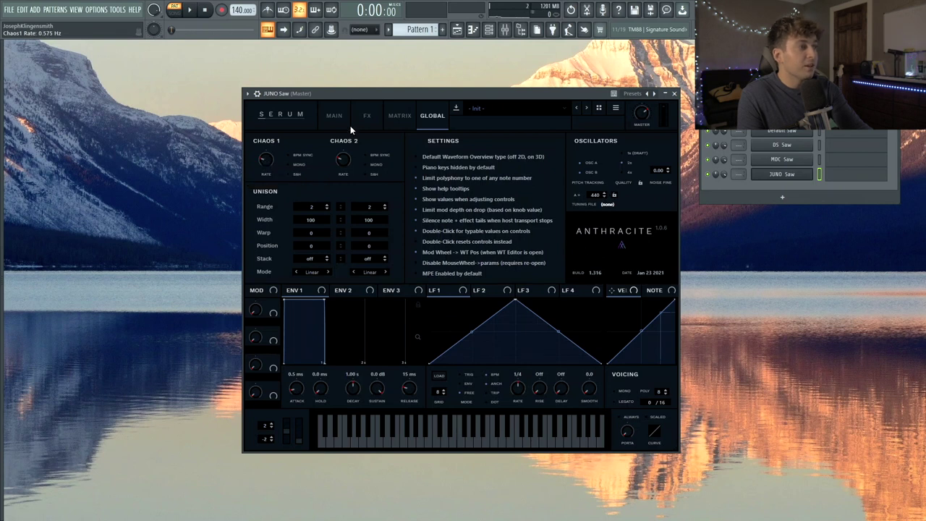
- Make Macro 1 the auxiliary source of the Chaos1 to A Fine routing and set Macro 1 to 52%
{"action": "left_click", "coordinate": [402, 122]}
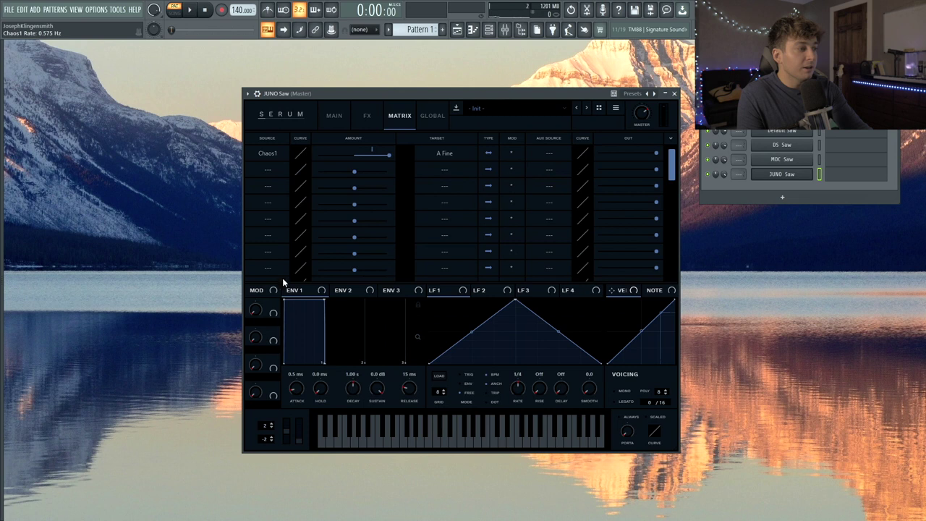
{"action": "left_click_drag", "start_coordinate": [563, 155], "coordinate": [556, 154]}
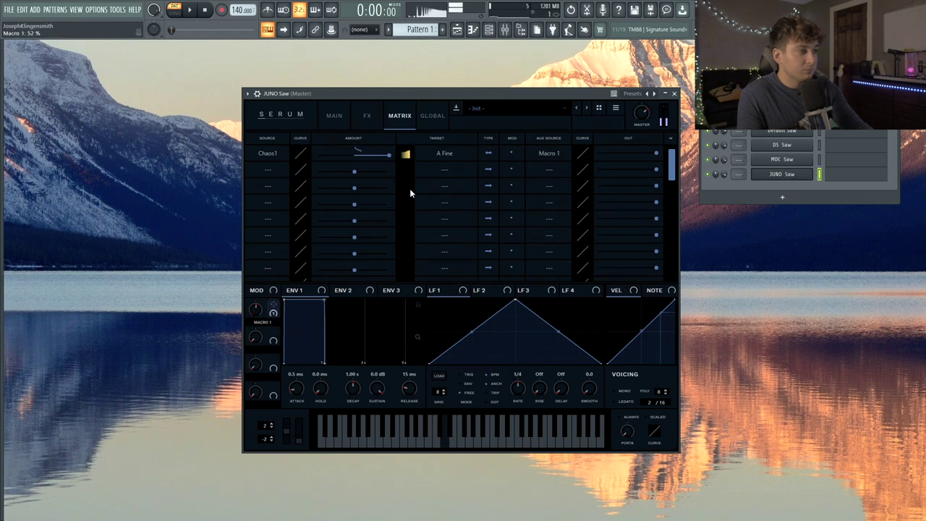
- Set the voicing to mono and legato with 86 ms portamento and play several notes to test the glide
{"action": "left_click", "coordinate": [432, 116]}
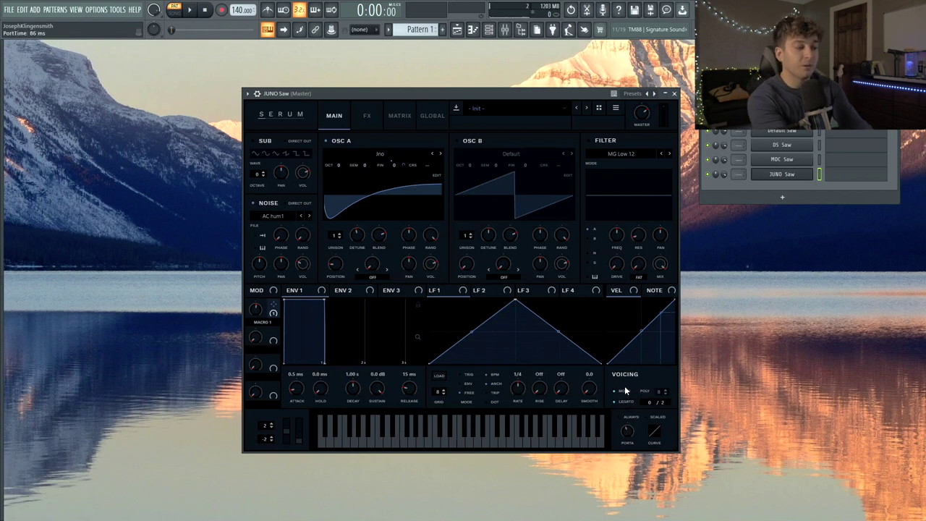
{"action": "key", "text": "z"}
{"action": "key", "text": "x"}
{"action": "key", "text": "v"}
{"action": "key", "text": "x"}
{"action": "key", "text": "v"}
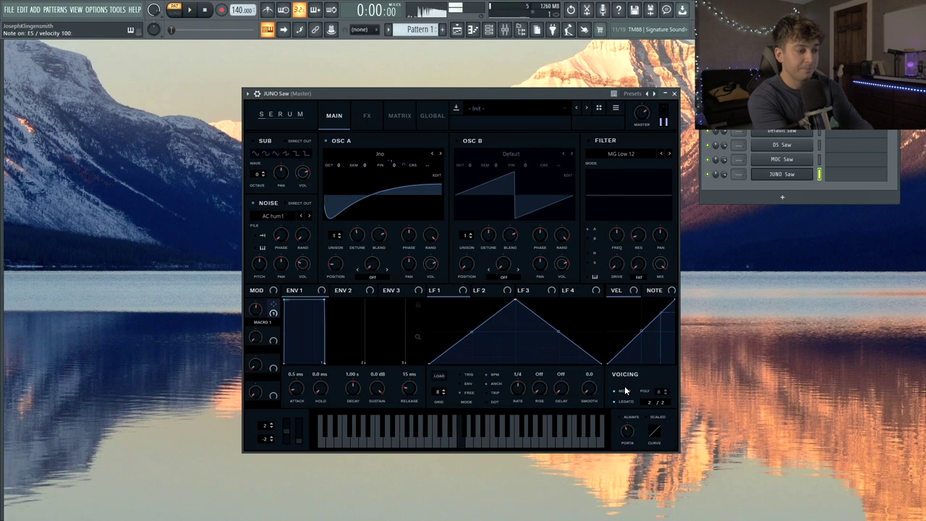
{"action": "key", "text": "x"}
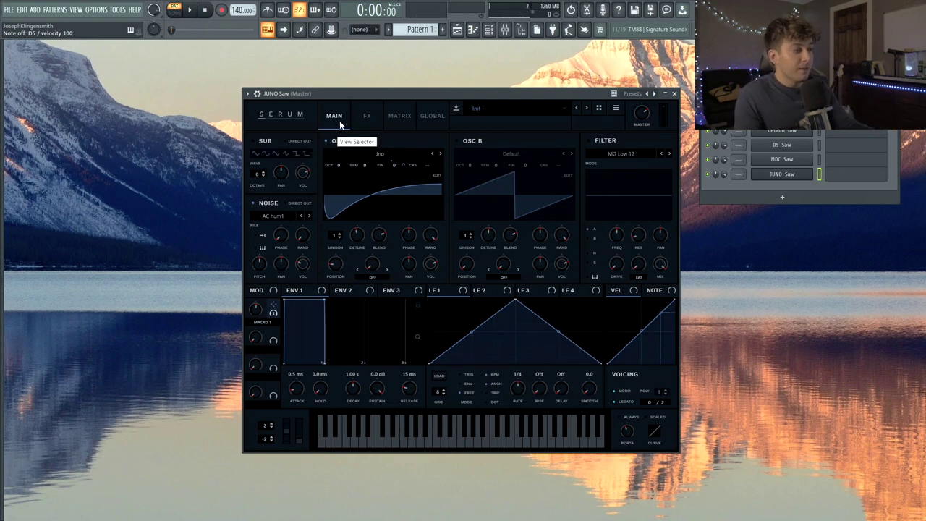
- Enable the Hyper/Dimension effect, lower the Hyper mix and Dimension size, and raise the Dimension mix
{"action": "left_click", "coordinate": [366, 117]}
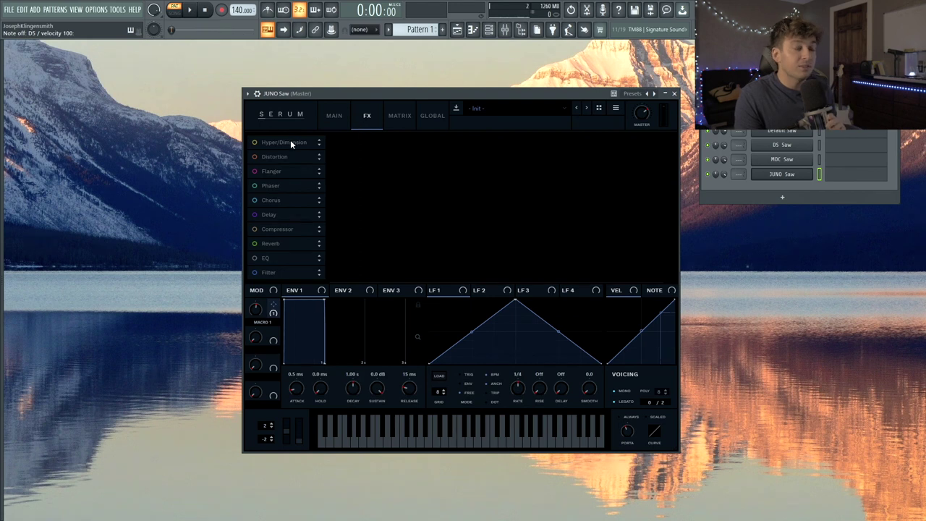
{"action": "left_click", "coordinate": [254, 143]}
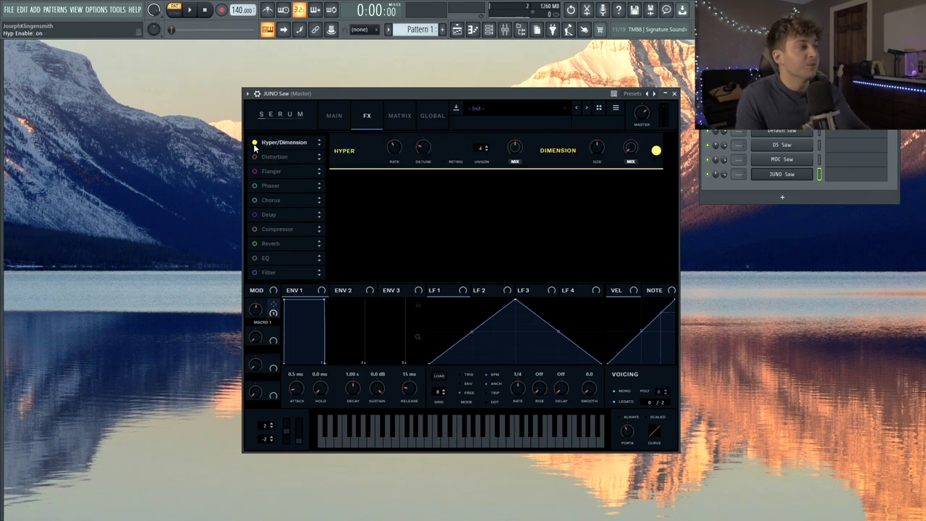
{"action": "mouse_move", "coordinate": [515, 148]}
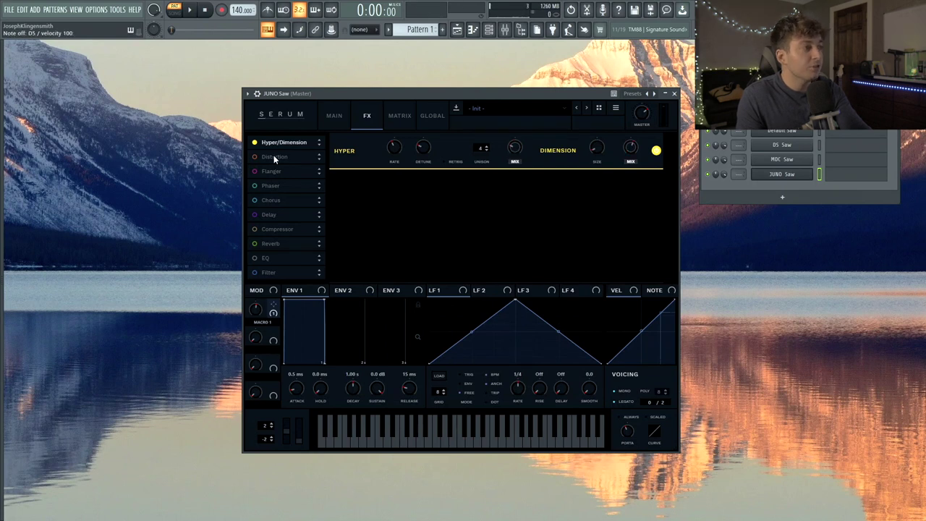
- Enable the Distortion effect in Downsample mode with 25% drive and reduce its mix
{"action": "left_click", "coordinate": [252, 158]}
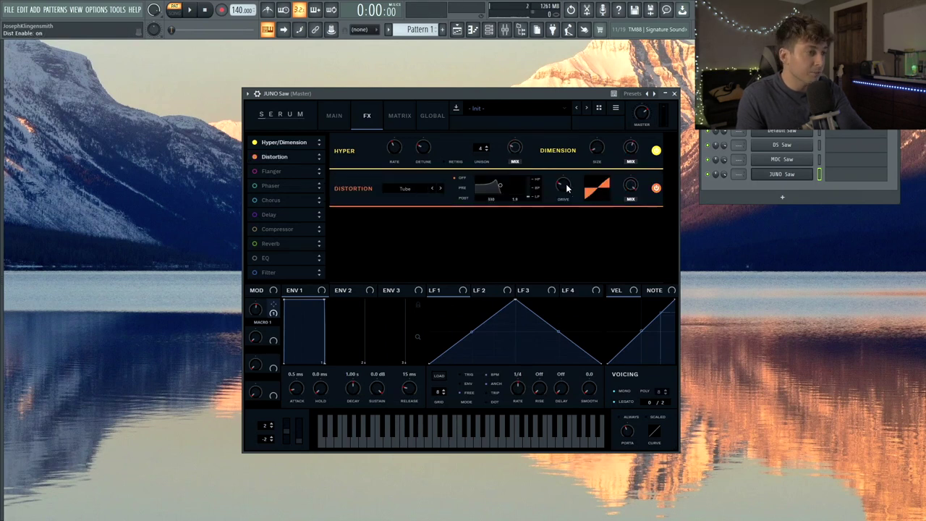
{"action": "mouse_move", "coordinate": [566, 190]}
{"action": "left_mouse_down"}
{"action": "mouse_move", "coordinate": [566, 175]}
{"action": "mouse_move", "coordinate": [566, 187]}
{"action": "left_mouse_up"}
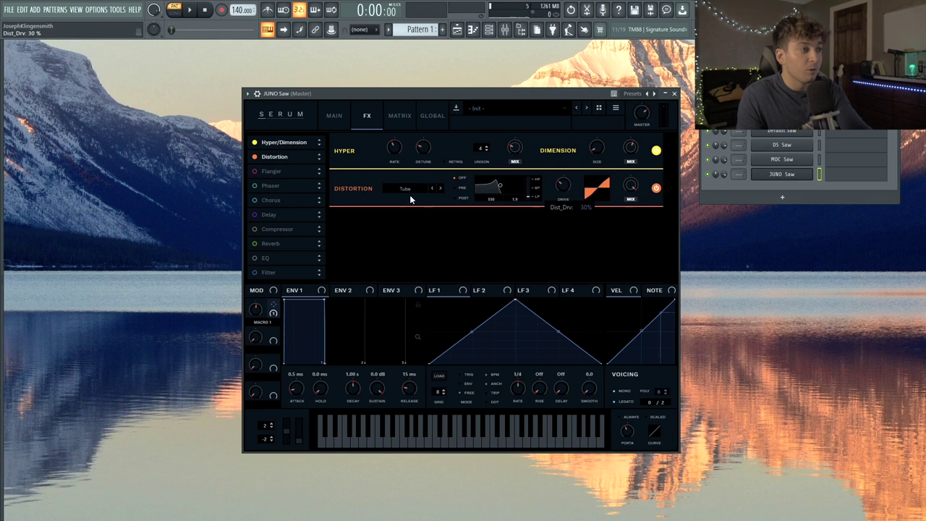
{"action": "left_click", "coordinate": [417, 186]}
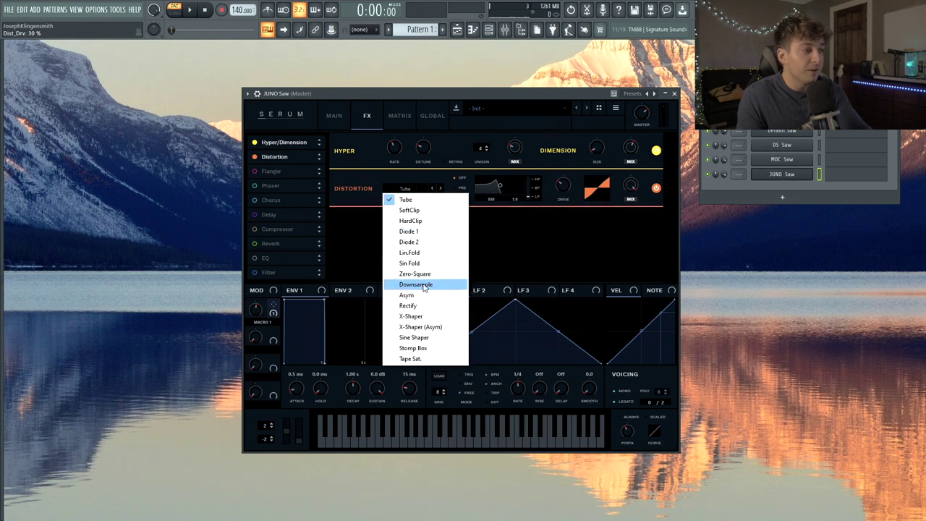
{"action": "left_click", "coordinate": [423, 285]}
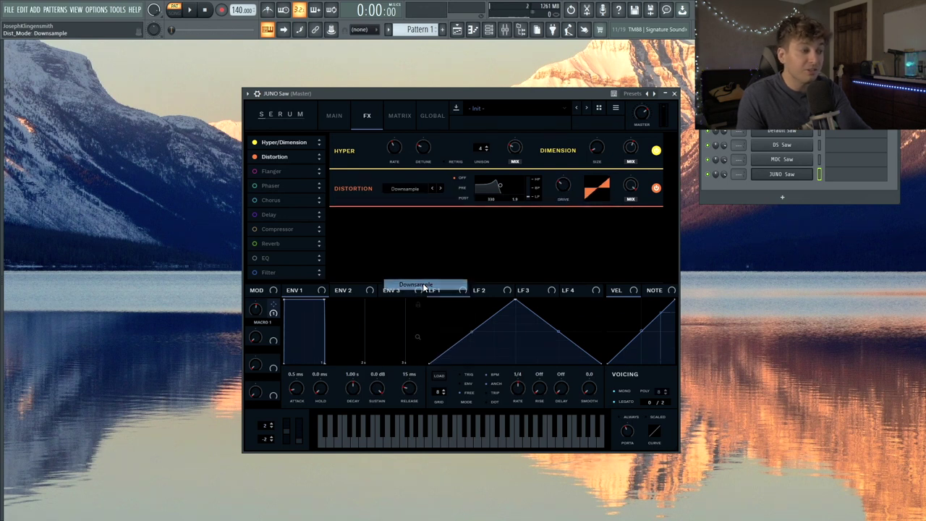
{"action": "left_click", "coordinate": [564, 188]}
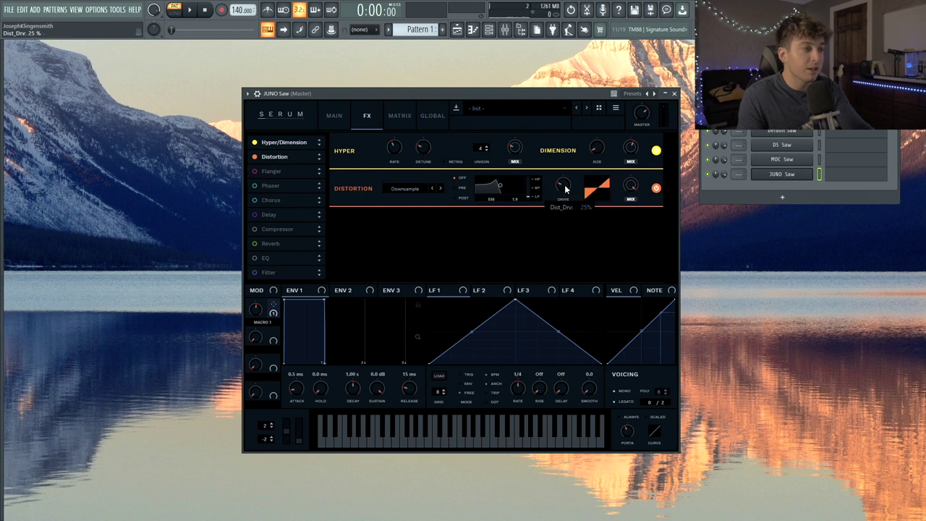
{"action": "left_click_drag", "start_coordinate": [633, 203], "coordinate": [634, 167]}
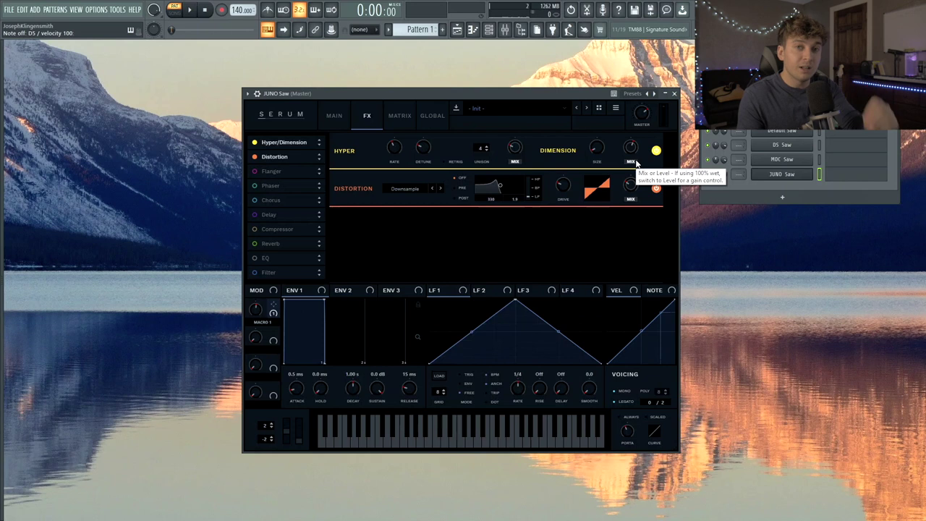
- Enable the EQ ahead of the Chorus slot, make its high band a low-pass with 60% Q, and raise its frequency
{"action": "left_click", "coordinate": [255, 258]}
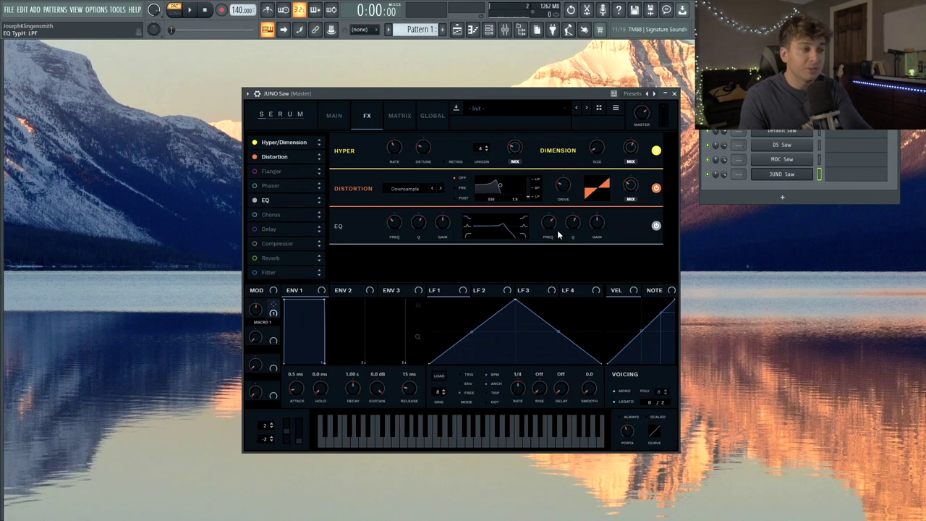
{"action": "left_click", "coordinate": [572, 220]}
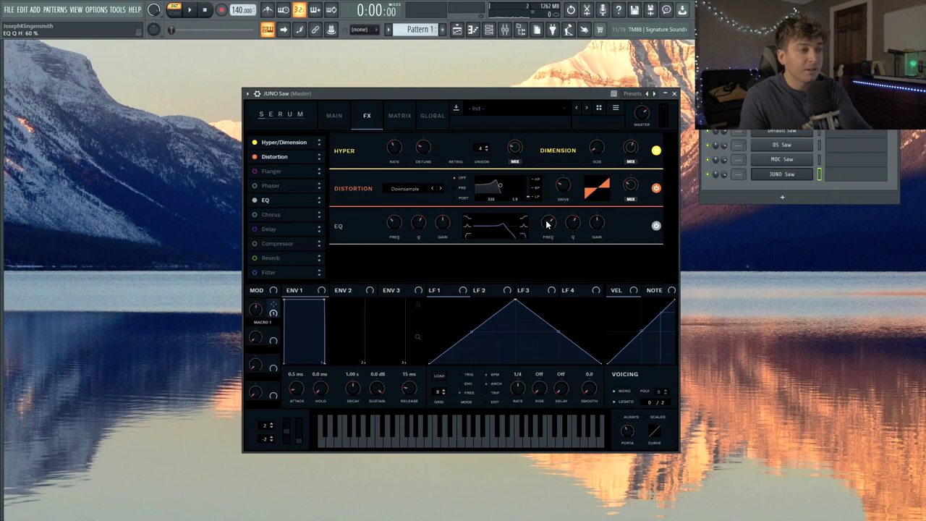
{"action": "mouse_move", "coordinate": [548, 225]}
{"action": "left_mouse_down"}
{"action": "mouse_move", "coordinate": [533, 163]}
{"action": "mouse_move", "coordinate": [548, 222]}
{"action": "left_mouse_up"}
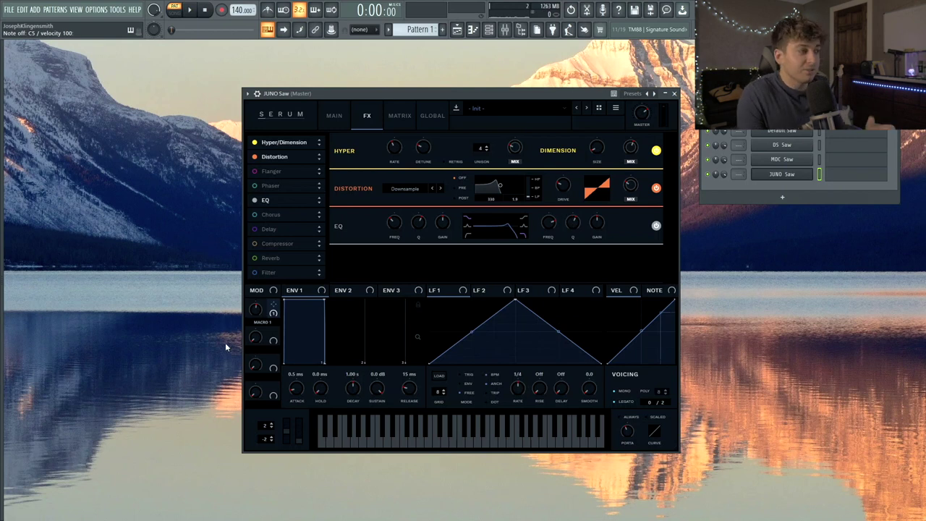
- Place the Compressor before the EQ, enable it in multiband mode and raise its gain to about 6 dB
{"action": "left_click_drag", "start_coordinate": [276, 243], "coordinate": [283, 192]}
{"action": "left_click", "coordinate": [254, 200]}
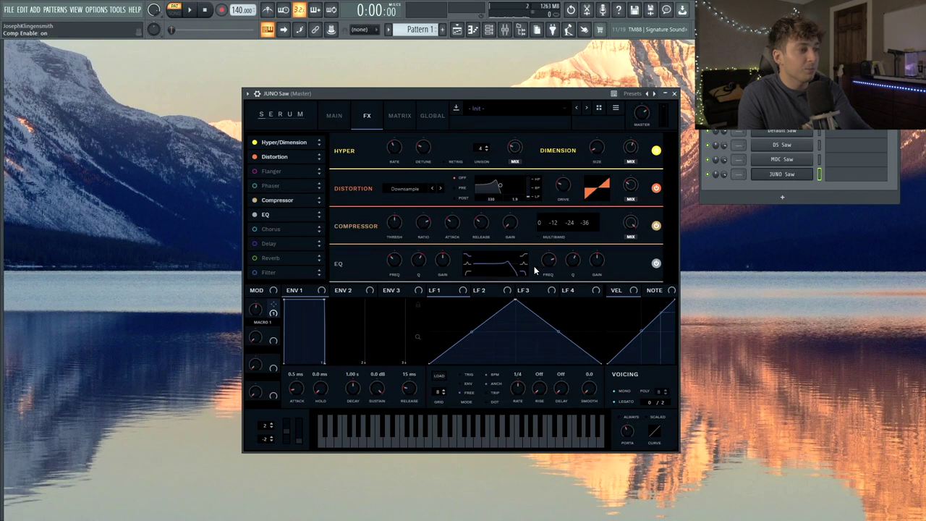
{"action": "left_click", "coordinate": [548, 239]}
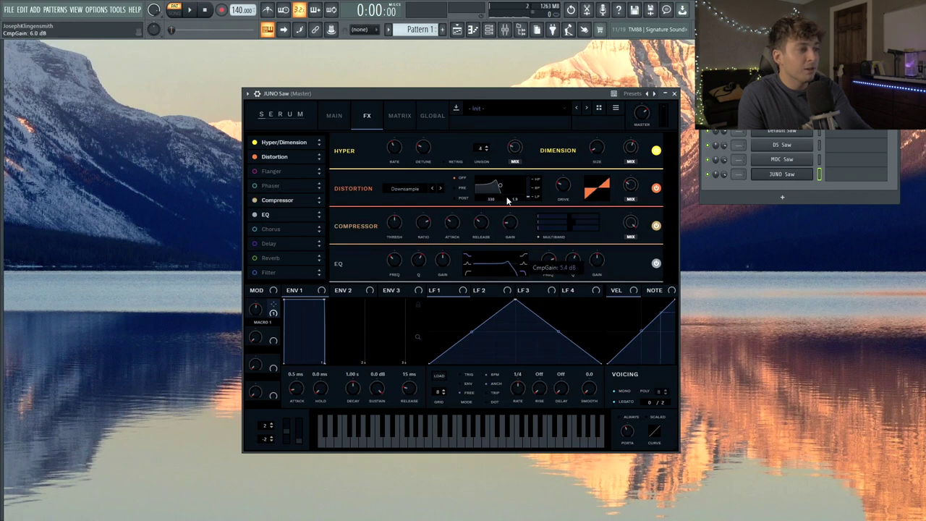
- Enable the Chorus, place it directly before the Phaser slot, and set its mix to 39%
{"action": "left_click", "coordinate": [254, 228]}
{"action": "left_click_drag", "start_coordinate": [272, 228], "coordinate": [273, 186]}
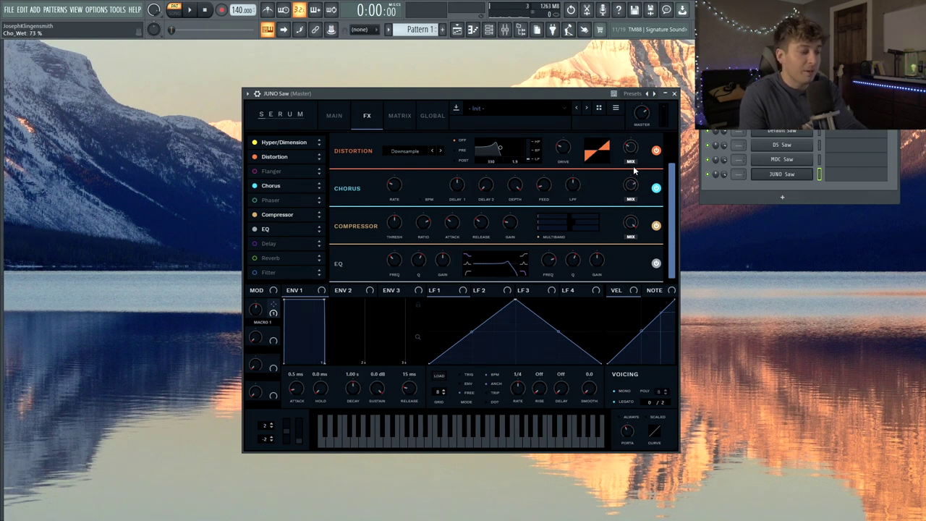
{"action": "scroll", "coordinate": [629, 182], "scroll_direction": "down", "scroll_amount": 10}
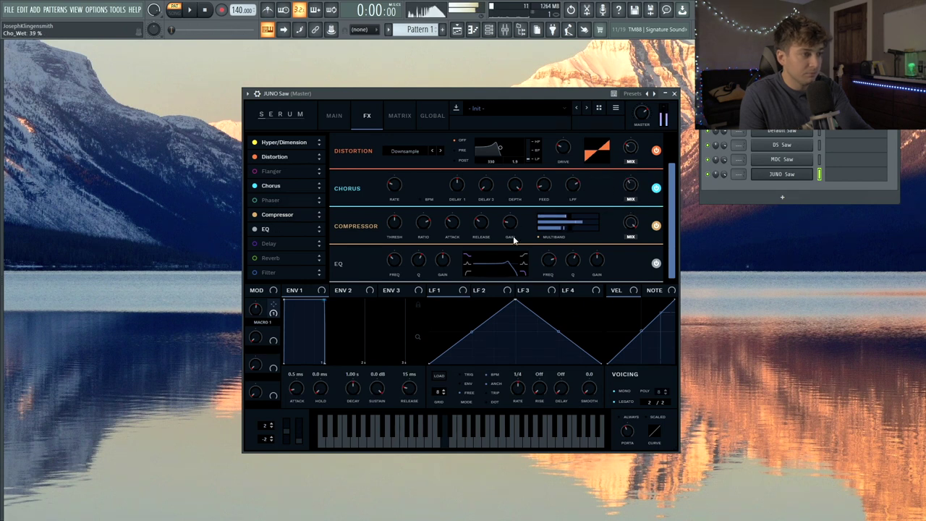
- Enable the Reverb with a 20% mix and play a series of notes to test the effects chain
{"action": "left_click", "coordinate": [275, 257]}
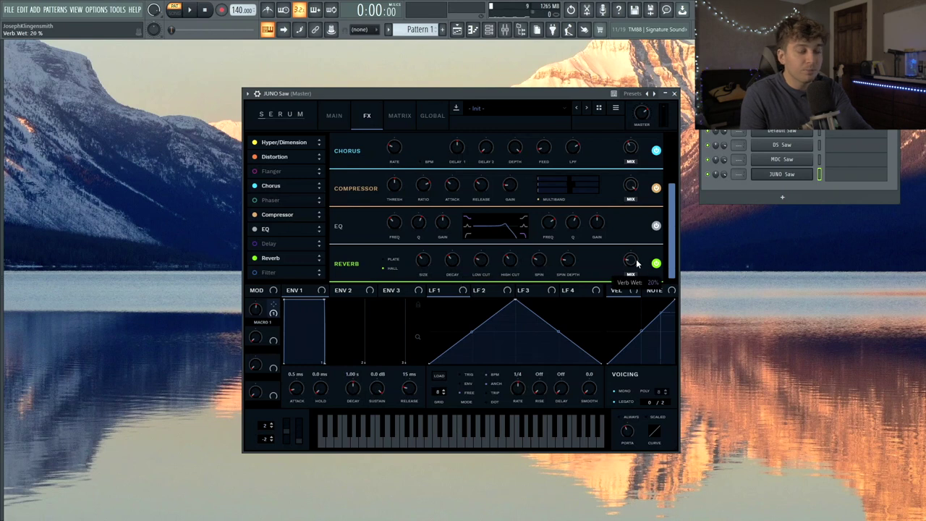
{"action": "left_click", "coordinate": [395, 94]}
{"action": "key", "text": "x"}
{"action": "key", "text": "v"}
{"action": "key", "text": "b"}
{"action": "key", "text": "n"}
{"action": "key", "text": "b"}
{"action": "key", "text": "b"}
{"action": "key", "text": "n"}
{"action": "key", "text": "b"}
{"action": "key", "text": "n"}
{"action": "key", "text": "n"}
{"action": "key", "text": "b"}
{"action": "key", "text": "n"}
{"action": "key", "text": "j"}
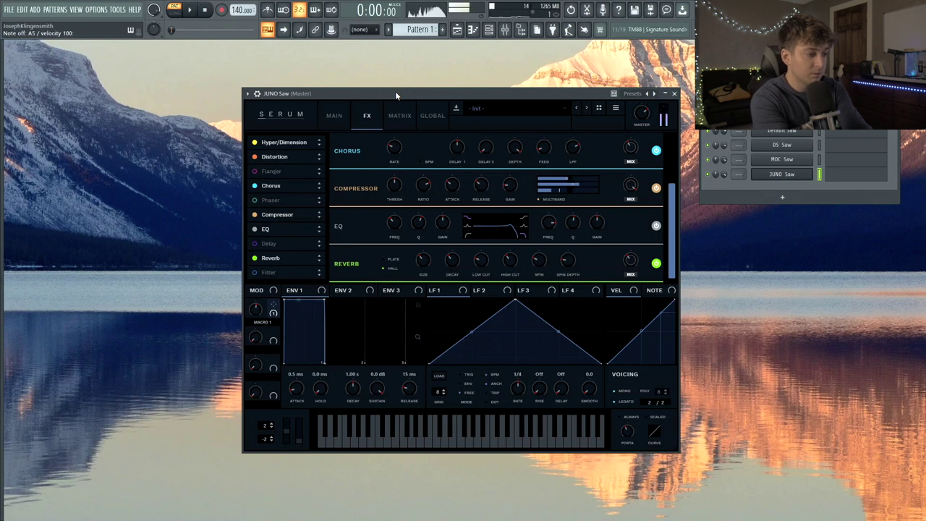
- Make the EQ's low band a high-pass at 192 Hz, play a note and adjust the noise level
{"action": "left_click", "coordinate": [469, 236]}
{"action": "left_click_drag", "start_coordinate": [421, 223], "coordinate": [422, 227]}
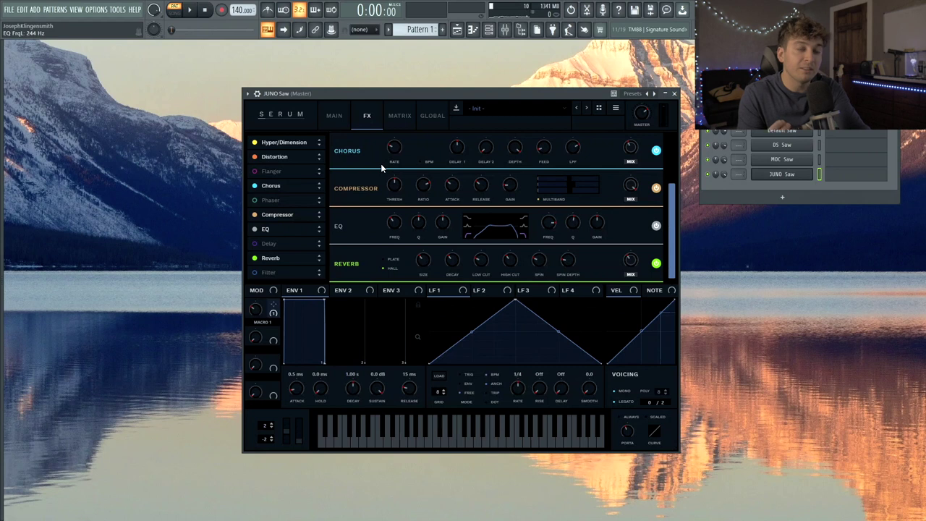
{"action": "left_click_drag", "start_coordinate": [398, 227], "coordinate": [398, 216]}
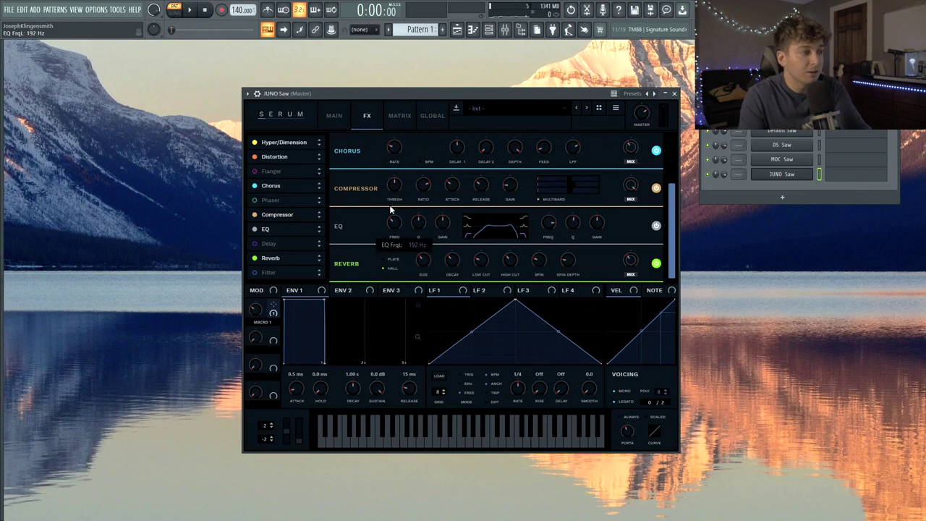
{"action": "key", "text": "b"}
{"action": "left_click", "coordinate": [334, 116]}
{"action": "left_click_drag", "start_coordinate": [304, 265], "coordinate": [307, 257]}
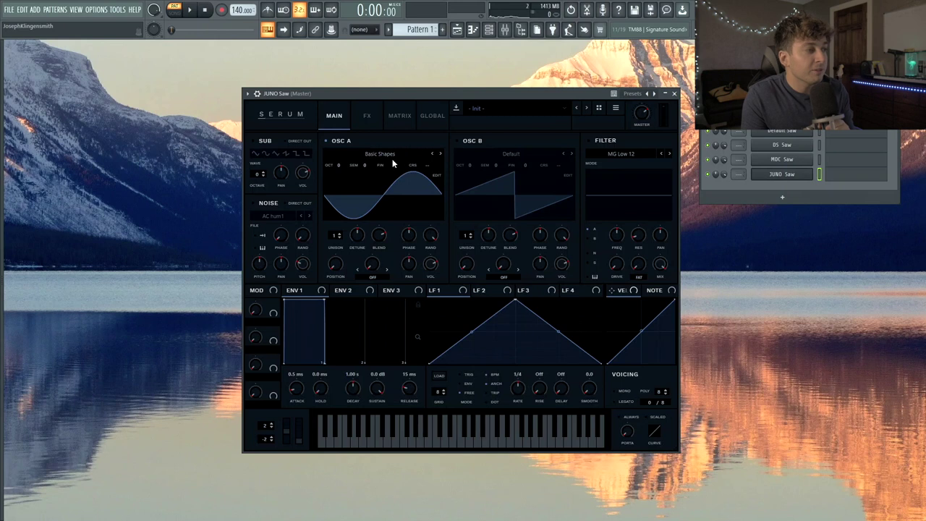
- In the initialized patch, raise Osc A one octave with 7 unison voices and enable Osc B with 6 voices and 0.14 detune
{"action": "left_click_drag", "start_coordinate": [335, 236], "coordinate": [340, 158]}
{"action": "left_click", "coordinate": [468, 143]}
{"action": "left_click_drag", "start_coordinate": [463, 238], "coordinate": [484, 233]}
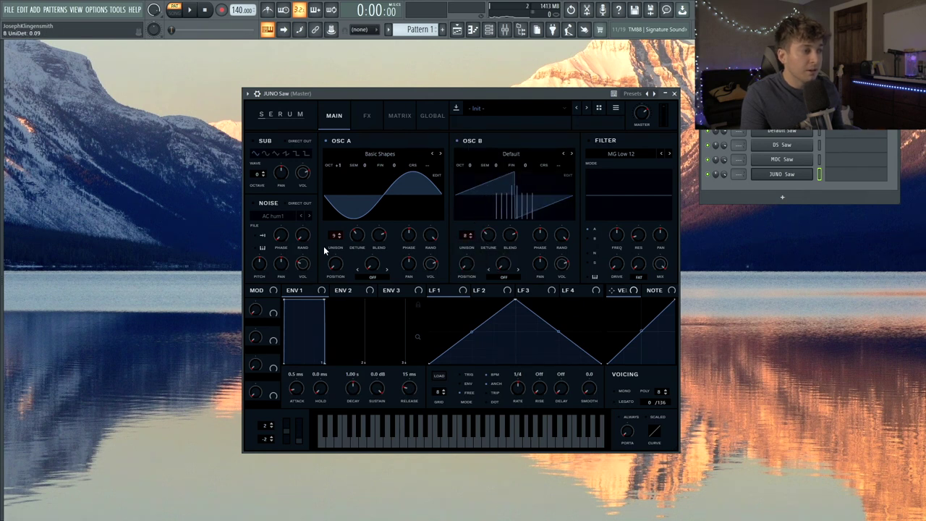
{"action": "left_click_drag", "start_coordinate": [335, 237], "coordinate": [334, 242]}
{"action": "left_click_drag", "start_coordinate": [464, 237], "coordinate": [486, 239]}
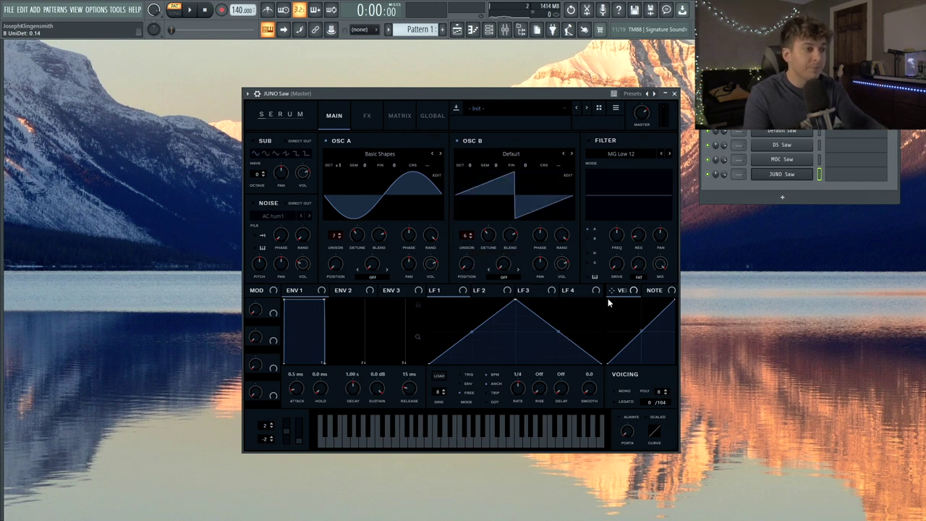
- Enable the MG Low 12 filter with the noise routed into it, and turn on the Air Can 2 noise sample
{"action": "left_click", "coordinate": [588, 140]}
{"action": "left_click", "coordinate": [661, 154]}
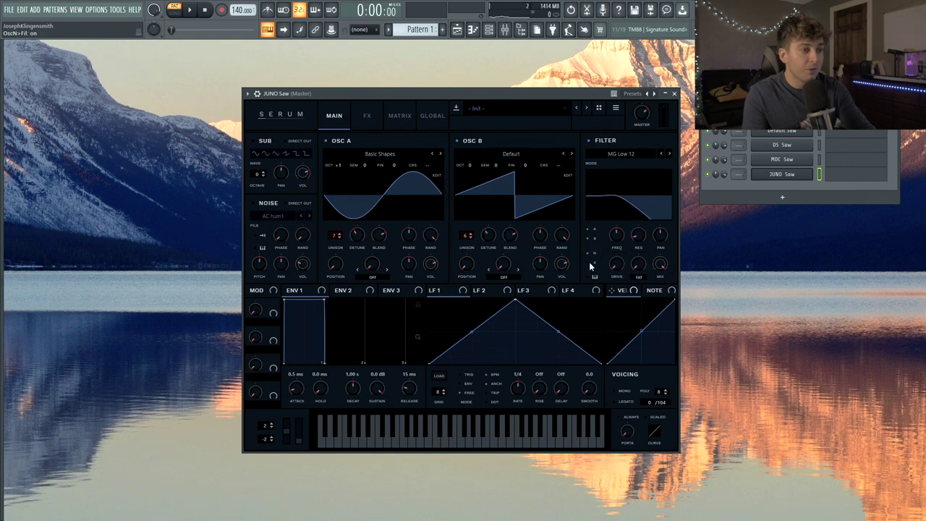
{"action": "left_click", "coordinate": [308, 216]}
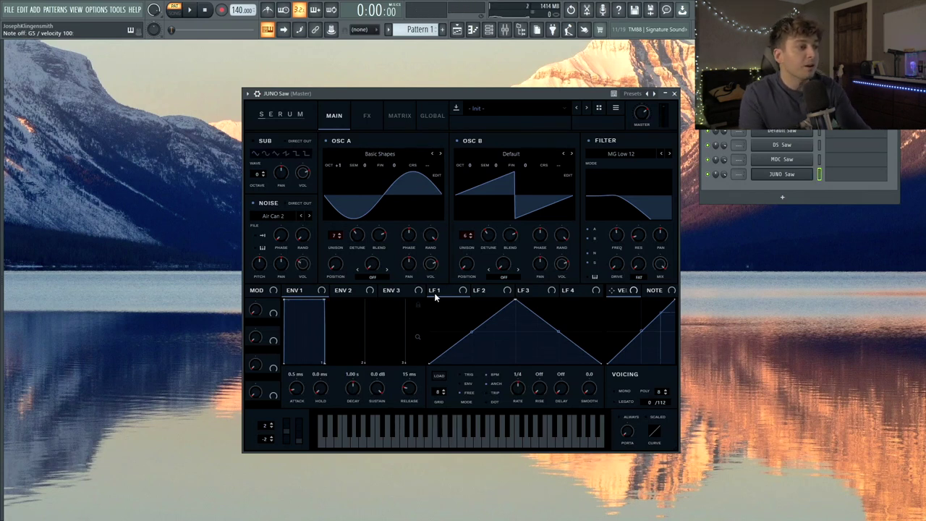
- Load the basic sine shape into LFO 1 and assign it to Osc A's fine pitch with an amount of 41
{"action": "left_click", "coordinate": [438, 376]}
{"action": "mouse_move", "coordinate": [452, 382]}
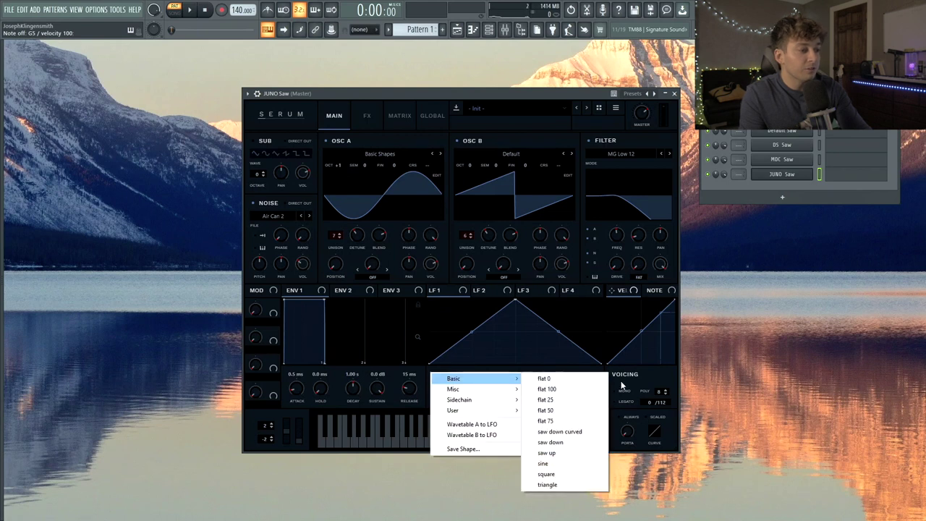
{"action": "left_click", "coordinate": [569, 463]}
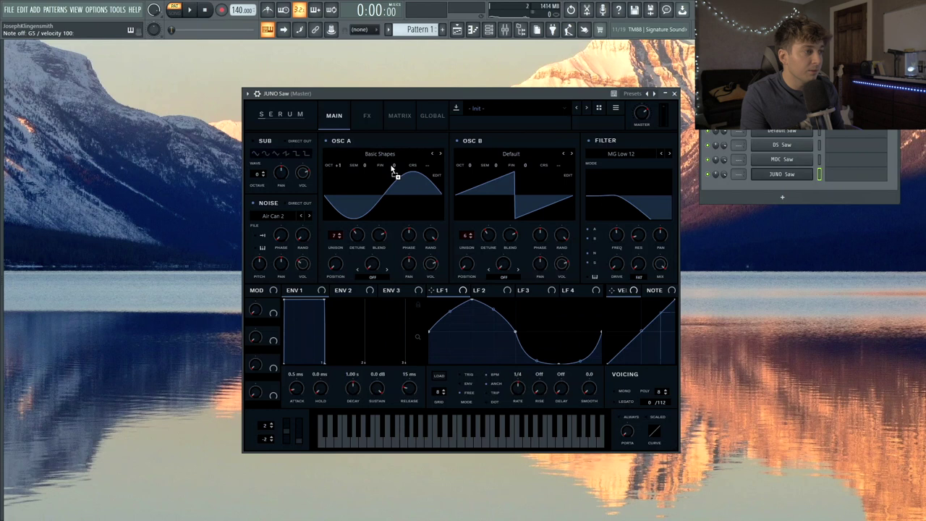
- Load DS Saw and Tri into Osc B and MiniBass into Osc A, mute Osc B and set Osc A's wavetable position to 177
{"action": "left_click", "coordinate": [492, 154]}
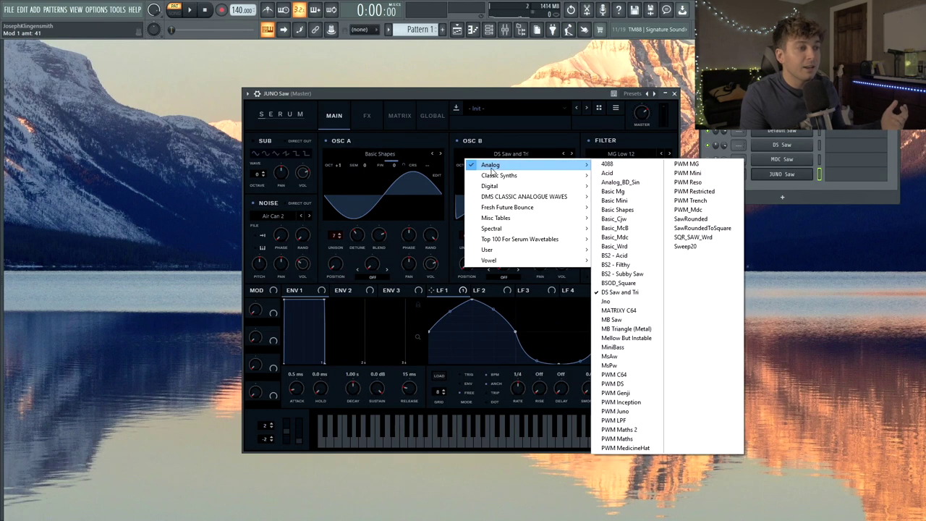
{"action": "left_click", "coordinate": [634, 295]}
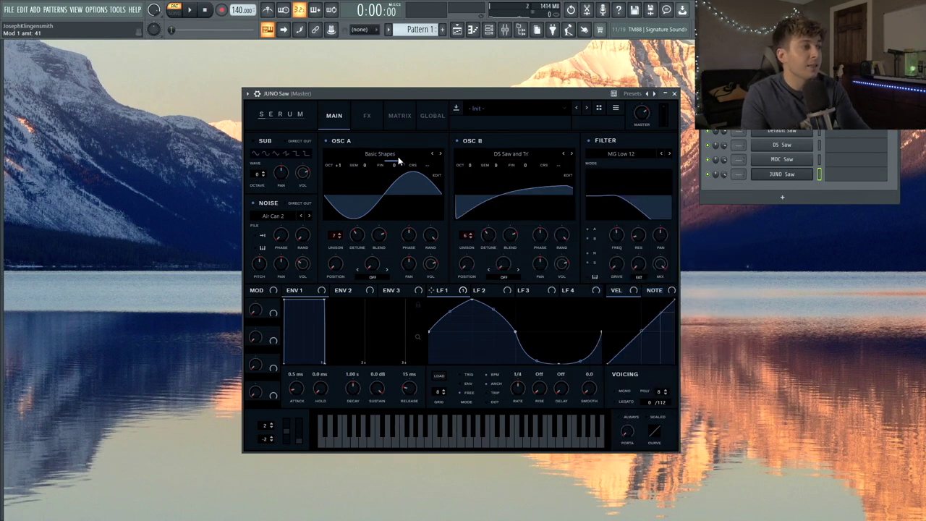
{"action": "left_click", "coordinate": [397, 152]}
{"action": "mouse_move", "coordinate": [405, 165]}
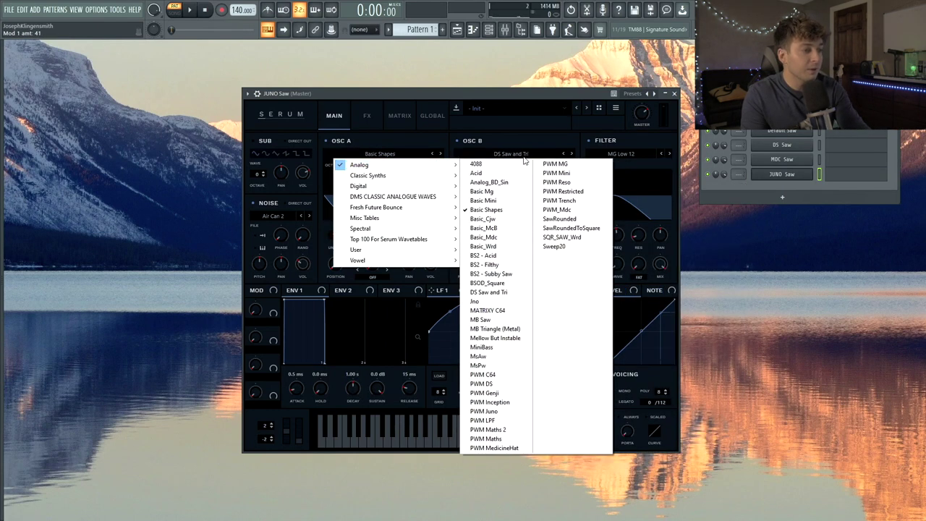
{"action": "left_click", "coordinate": [508, 350]}
{"action": "left_click", "coordinate": [456, 140]}
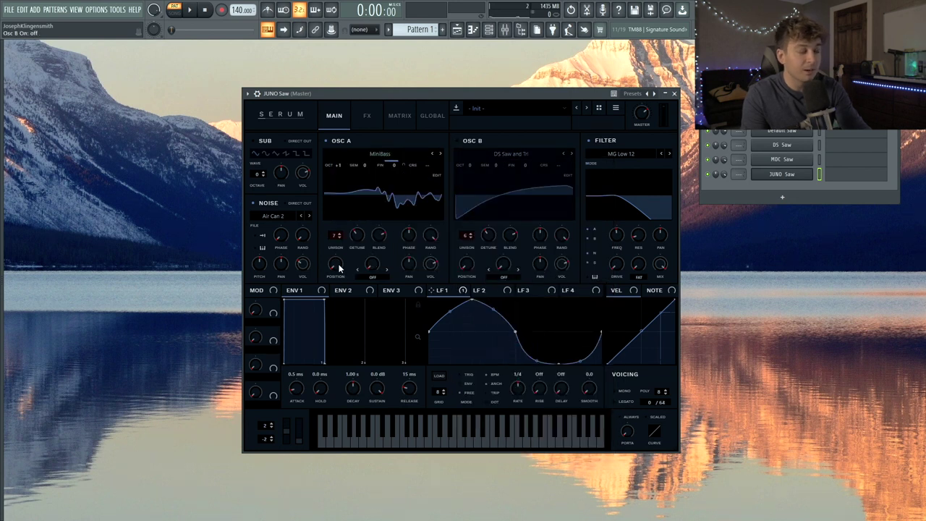
{"action": "left_click_drag", "start_coordinate": [335, 264], "coordinate": [339, 209]}
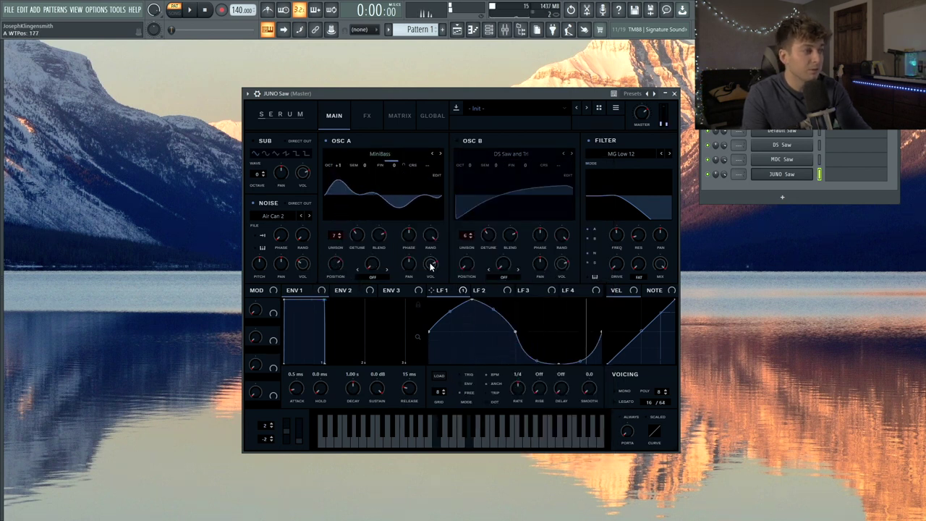
- Turn Osc B back on, run LFO 1 at 0.7 Hz, and reduce its fine-pitch modulation on both oscillators
{"action": "left_click", "coordinate": [457, 140]}
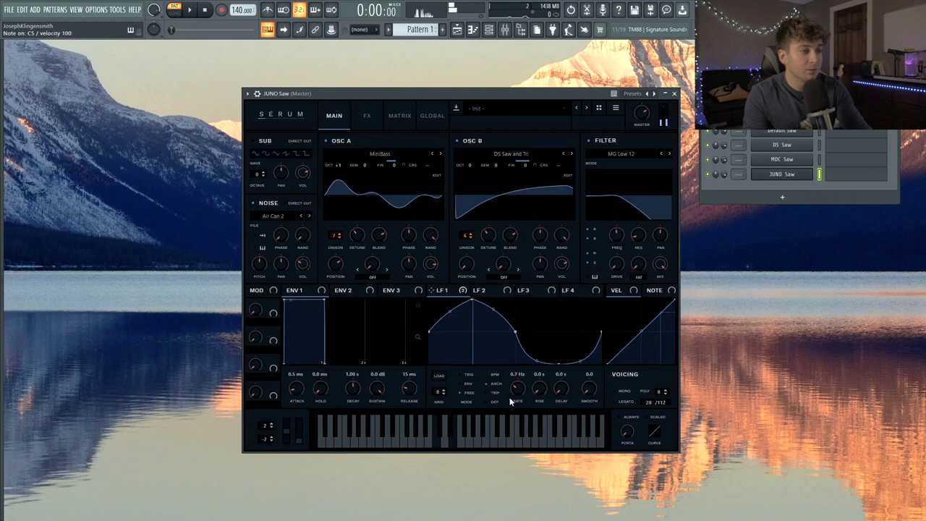
{"action": "left_click", "coordinate": [534, 172]}
{"action": "left_click_drag", "start_coordinate": [404, 164], "coordinate": [405, 168]}
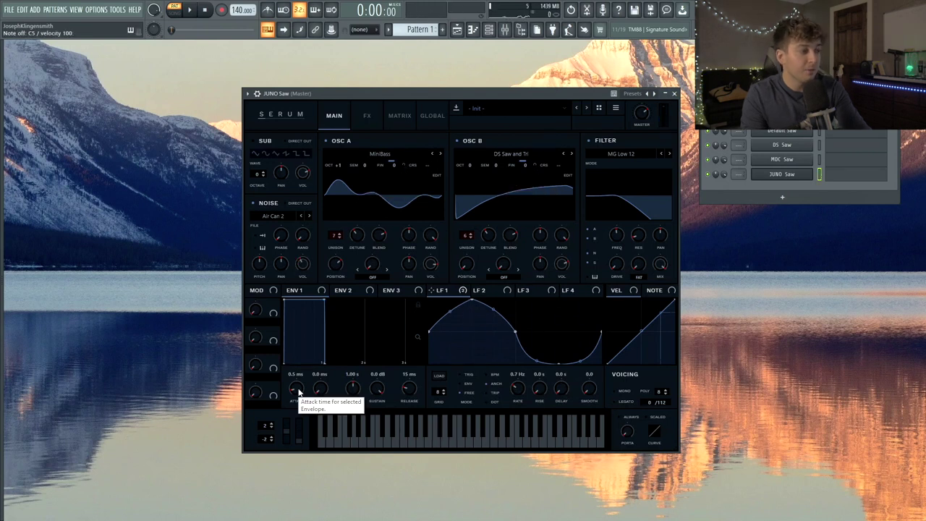
- Shape Envelope 1 with 88 ms attack, 989 ms decay, -9.7 dB sustain and 193 ms release, and play chords to test it
{"action": "left_click_drag", "start_coordinate": [299, 376], "coordinate": [286, 334]}
{"action": "left_click_drag", "start_coordinate": [326, 305], "coordinate": [326, 327]}
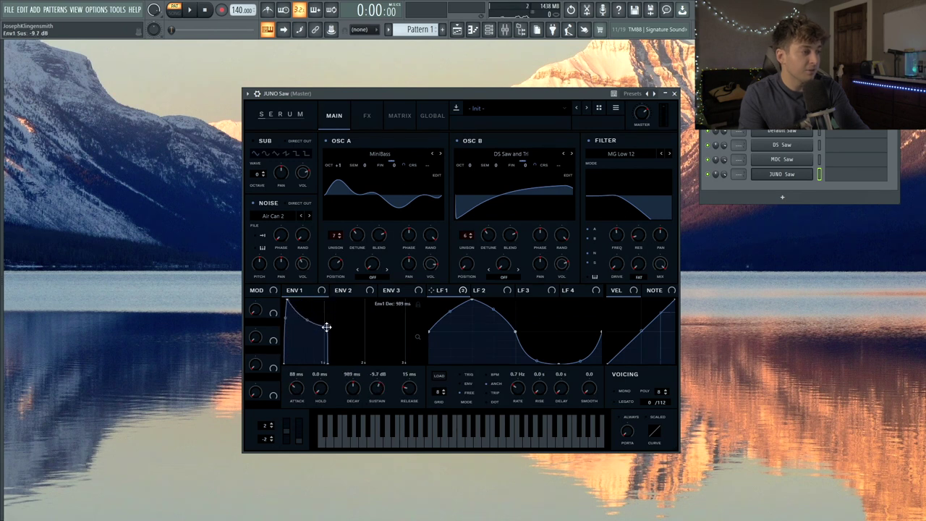
{"action": "key", "text": "q"}
{"action": "key", "text": "r"}
{"action": "key", "text": "i"}
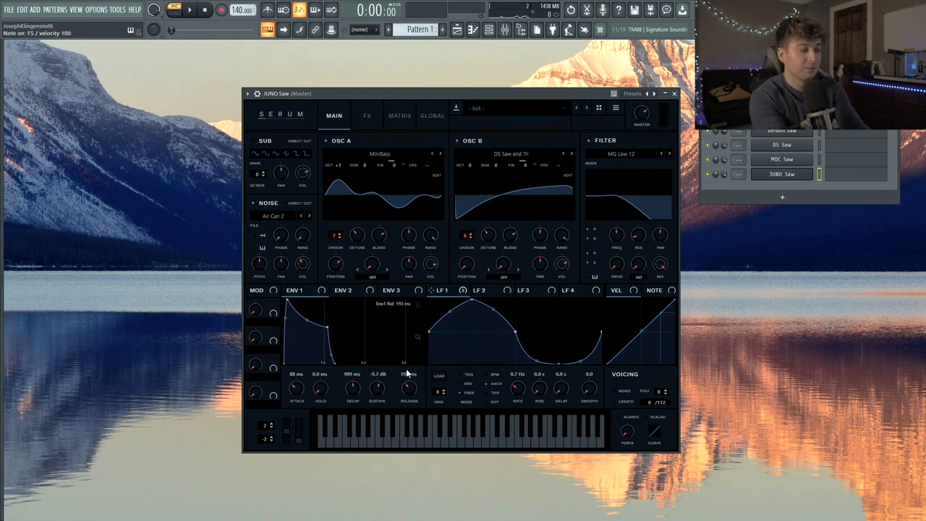
{"action": "key", "text": "u"}
{"action": "key", "text": "c"}
{"action": "key", "text": "z"}
{"action": "key", "text": "q"}
{"action": "key", "text": "r"}
{"action": "key", "text": "i"}
{"action": "key", "text": "o"}
{"action": "key", "text": "i"}
{"action": "key", "text": "u"}
{"action": "key", "text": "w"}
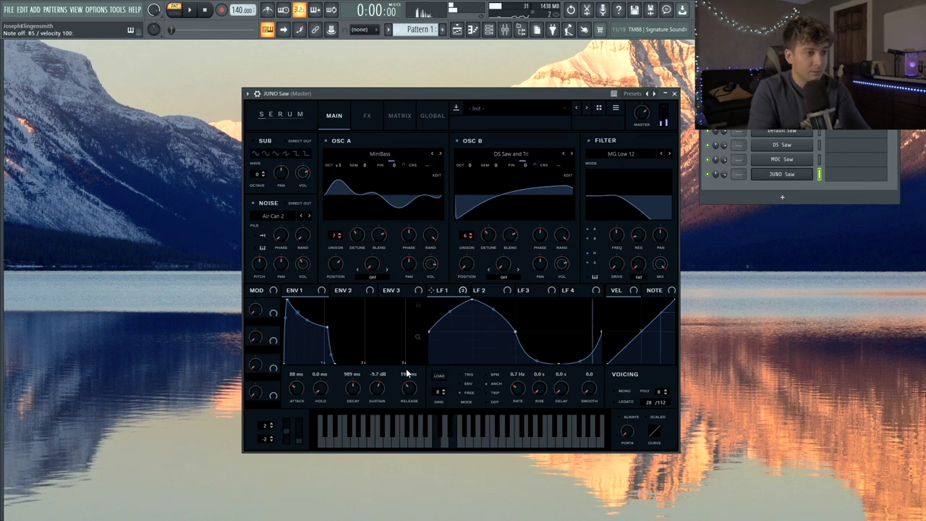
- Assign Envelope 1 to the filter frequency and adjust the cutoff and modulation depth while playing chords
{"action": "left_click_drag", "start_coordinate": [617, 236], "coordinate": [617, 236]}
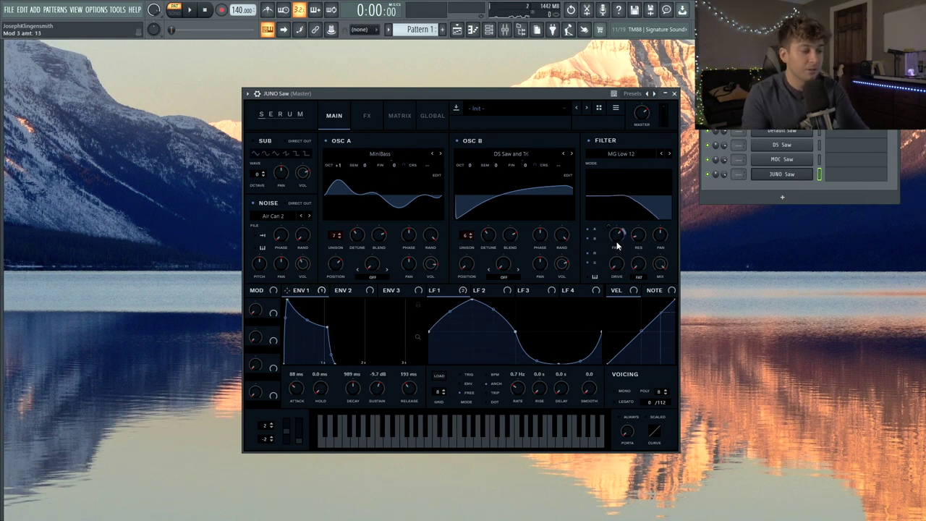
{"action": "key", "text": "q"}
{"action": "key", "text": "r"}
{"action": "key", "text": "i"}
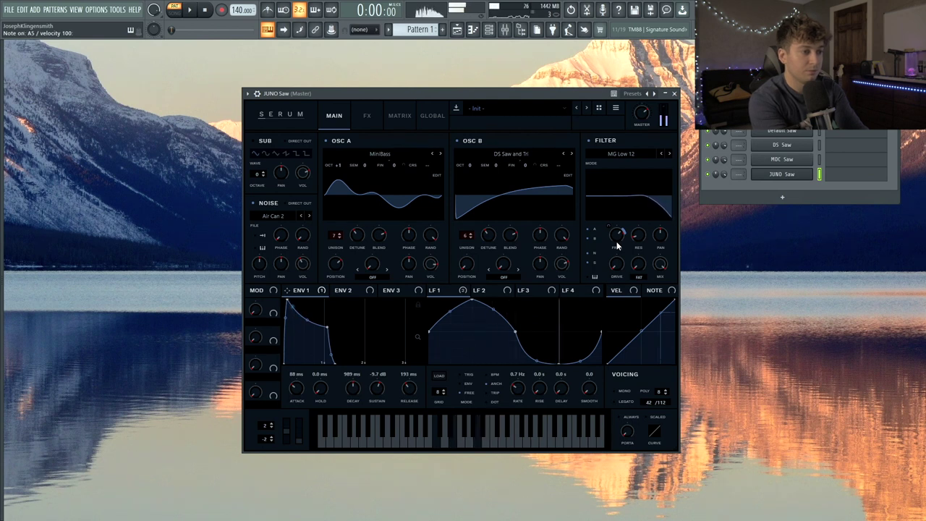
{"action": "left_click_drag", "start_coordinate": [616, 242], "coordinate": [617, 239]}
{"action": "key", "text": "q"}
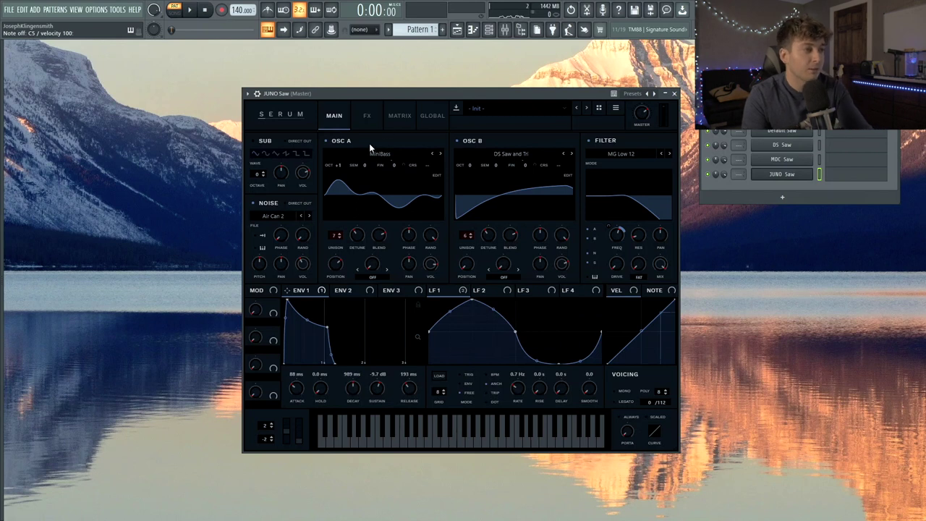
- Enable the Chorus with its low-pass at 2509 Hz and shorten Envelope 1's attack to 56 ms
{"action": "left_click", "coordinate": [366, 115]}
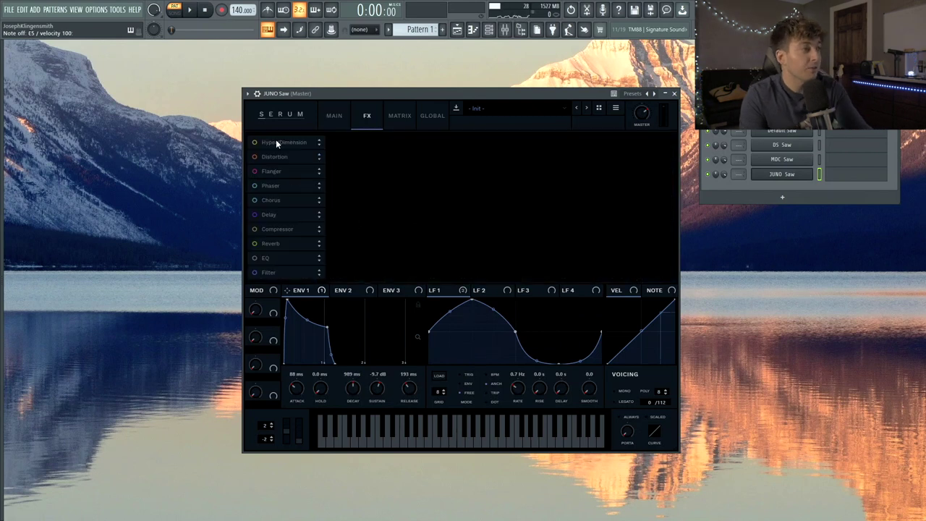
{"action": "left_click", "coordinate": [254, 200]}
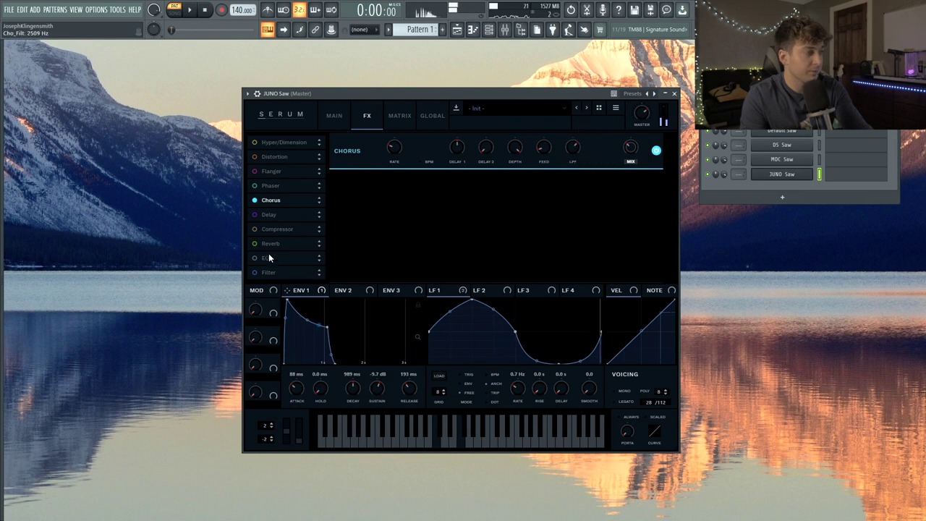
{"action": "left_click_drag", "start_coordinate": [302, 391], "coordinate": [297, 393]}
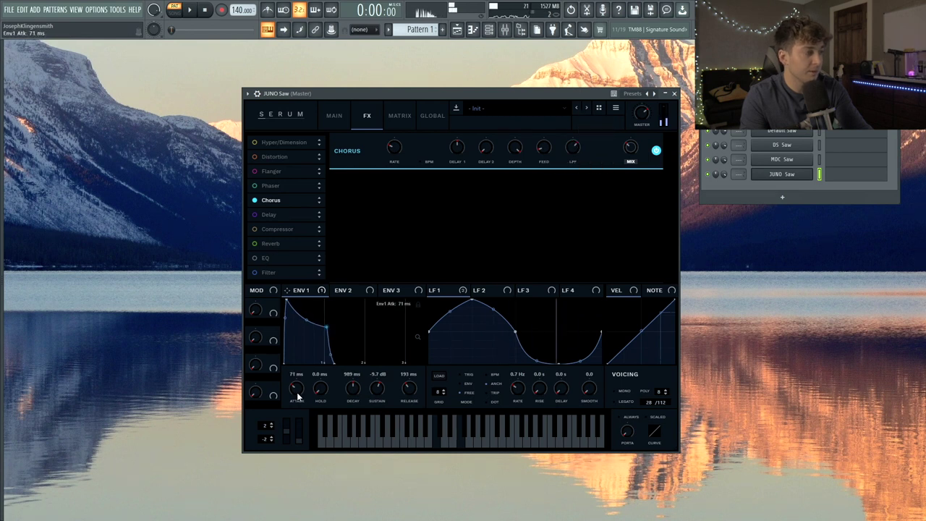
- Enable the Reverb with a 20% low cut and raise its mix
{"action": "left_click", "coordinate": [254, 243]}
{"action": "left_click_drag", "start_coordinate": [481, 190], "coordinate": [481, 185]}
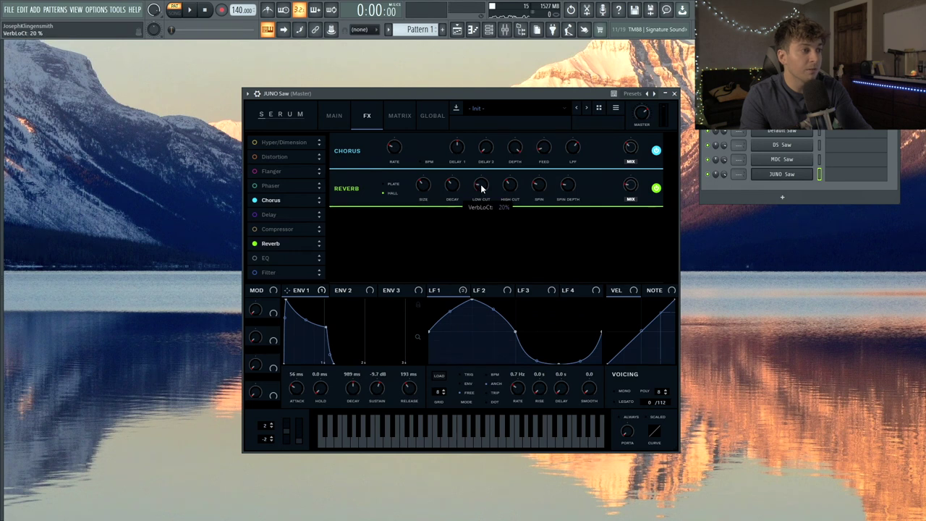
{"action": "left_click_drag", "start_coordinate": [631, 185], "coordinate": [634, 173]}
- Enable the EQ after the Reverb, make its low band a high-pass and tune its cutoff frequency
{"action": "left_click", "coordinate": [254, 258]}
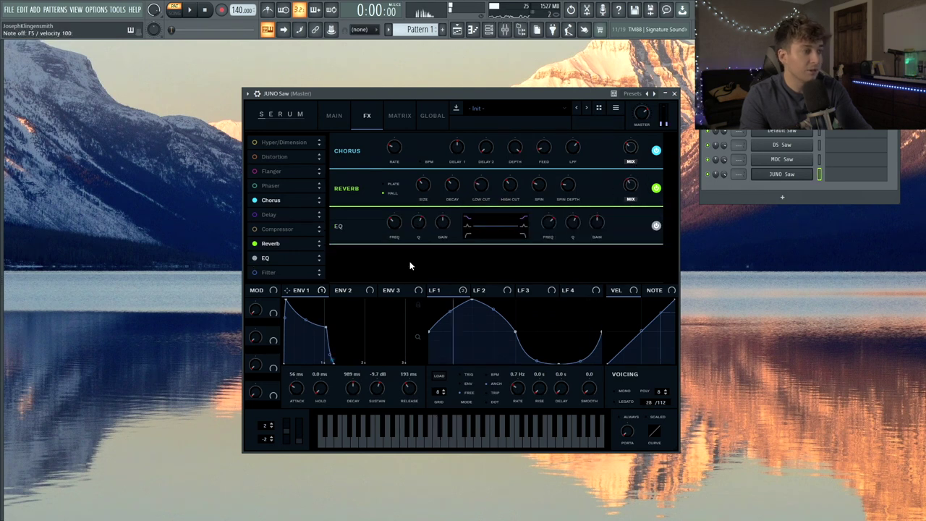
{"action": "left_click_drag", "start_coordinate": [394, 230], "coordinate": [396, 227]}
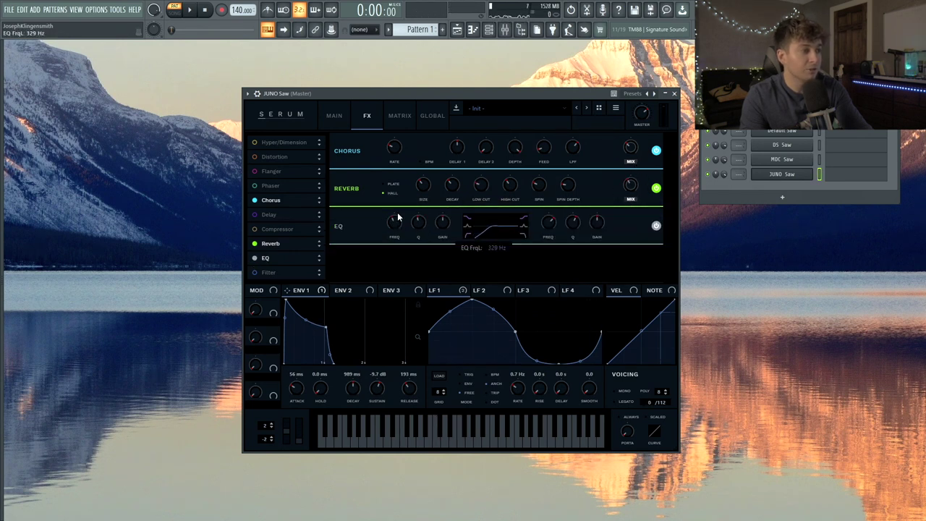
{"action": "mouse_move", "coordinate": [399, 230]}
{"action": "left_mouse_down"}
{"action": "mouse_move", "coordinate": [422, 219]}
{"action": "mouse_move", "coordinate": [391, 225]}
{"action": "left_mouse_up"}
- Place an active Delay directly before the Reverb, adjust its filter band and switch it to ping-pong mode
{"action": "left_click_drag", "start_coordinate": [289, 215], "coordinate": [296, 226]}
{"action": "left_click_drag", "start_coordinate": [531, 189], "coordinate": [539, 199]}
{"action": "left_click", "coordinate": [580, 190]}
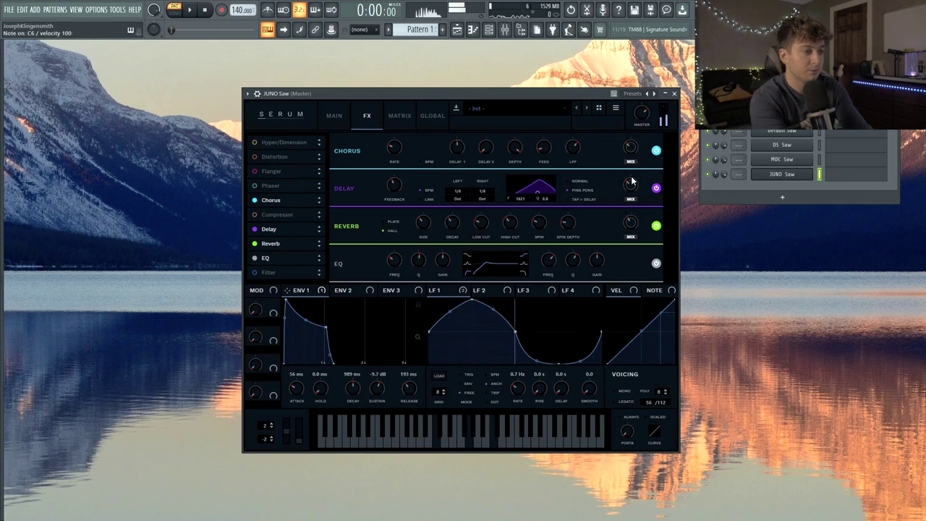